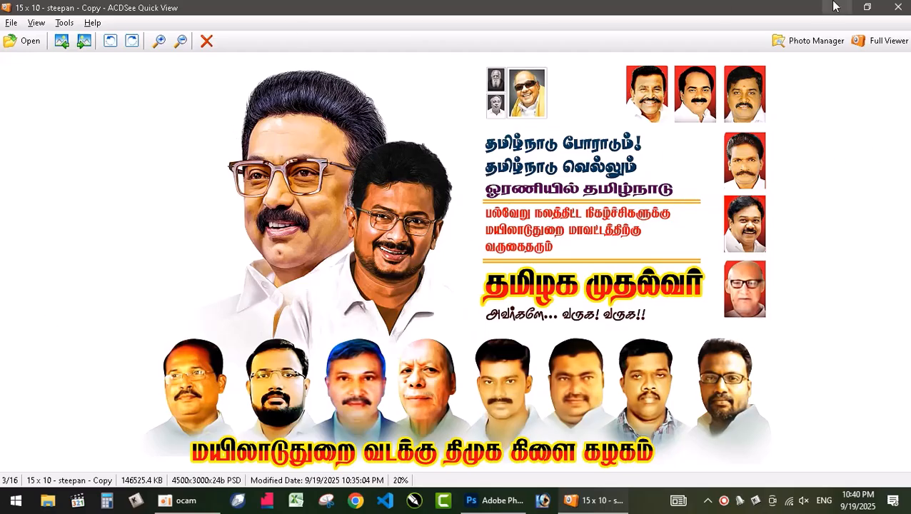
# - Close the banner preview, switch to Photoshop and open the file 15 x 10 - steepan - Copy from the Desktop
pyautogui.click(892, 10)
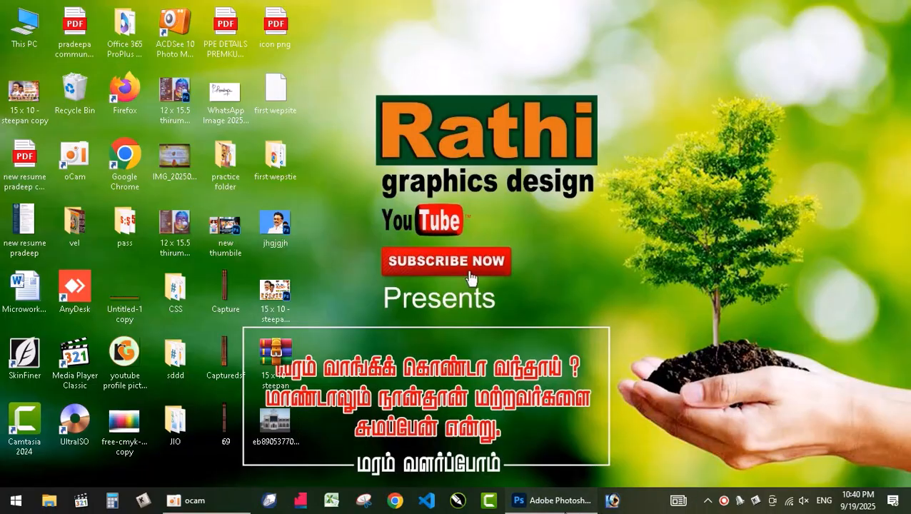
pyautogui.click(551, 500)
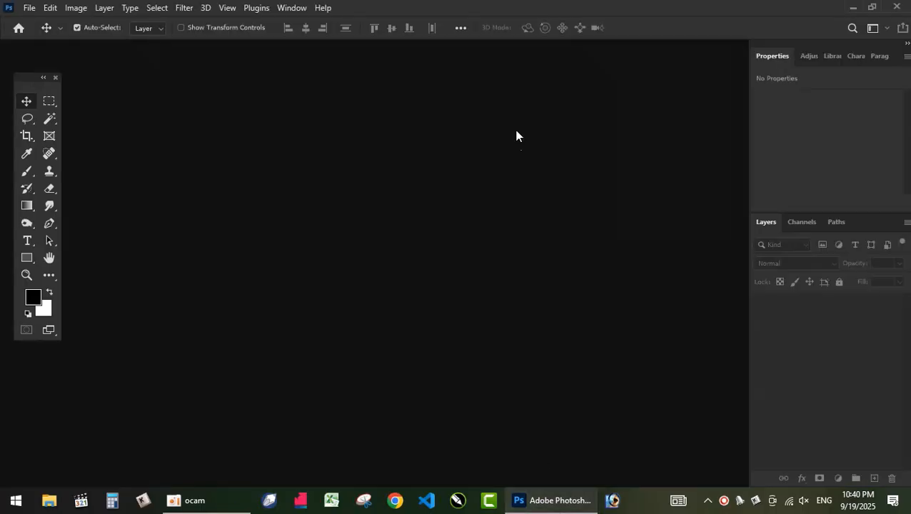
pyautogui.doubleClick(497, 276)
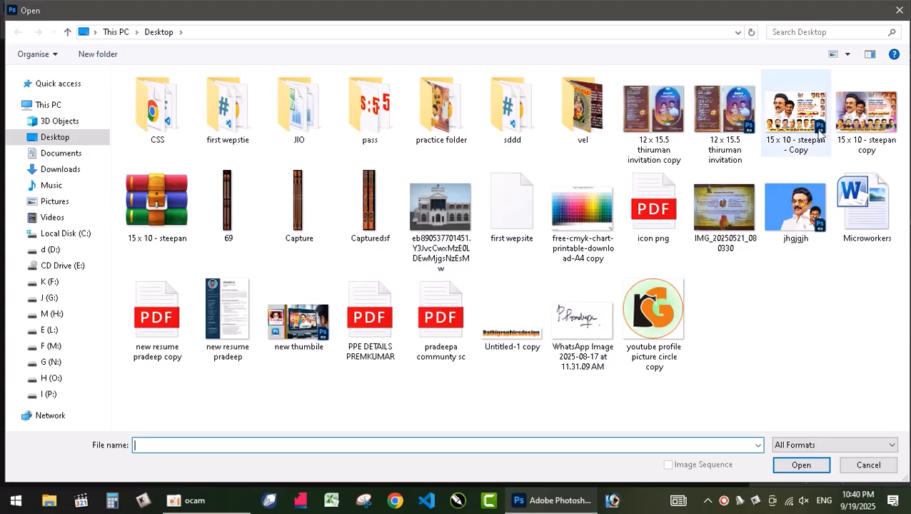
pyautogui.doubleClick(823, 128)
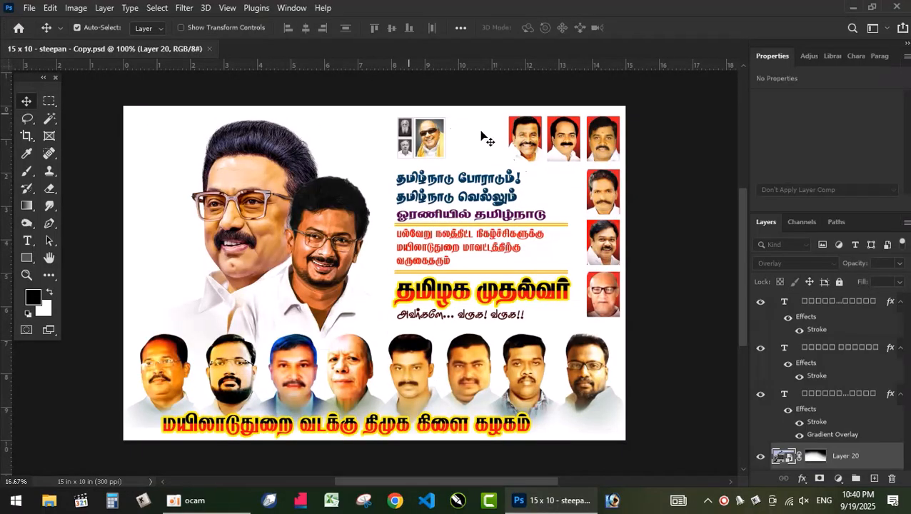
pyautogui.moveTo(269, 202); pyautogui.dragTo(172, 194)
pyautogui.hotkey('ctrl', 'z')
pyautogui.moveTo(318, 244); pyautogui.dragTo(332, 222)
pyautogui.hotkey('ctrl', 'z')
# - Select both eyes of the leftmost man in the banner's lower portrait row with elliptical selections
pyautogui.scroll(4, 218, 380)
pyautogui.scroll(2, 220, 385)
pyautogui.scroll(-2, 222, 385)
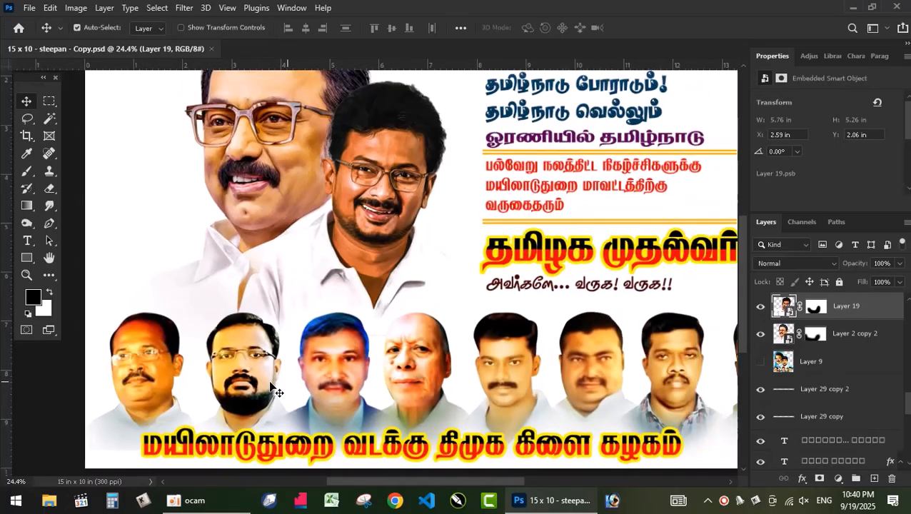
pyautogui.scroll(2, 227, 384)
pyautogui.scroll(4, 230, 384)
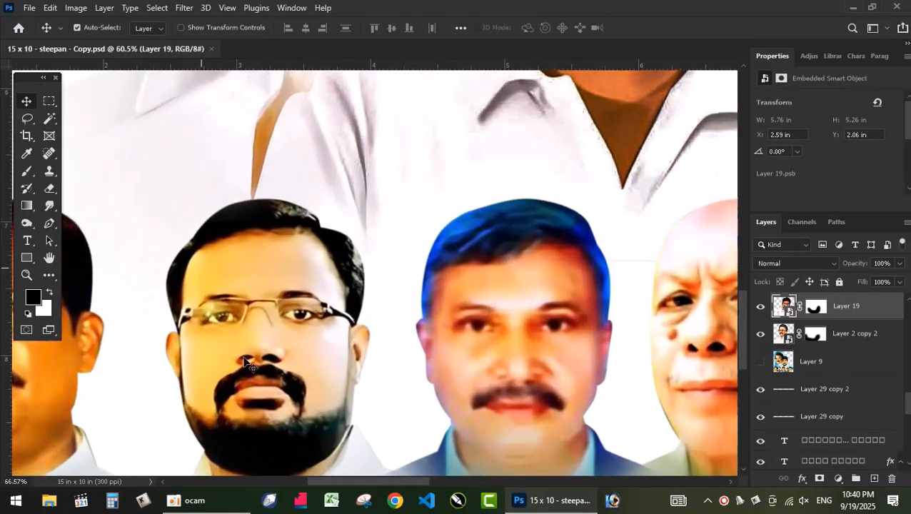
pyautogui.scroll(2, 244, 361)
pyautogui.moveTo(244, 328); pyautogui.dragTo(481, 304)
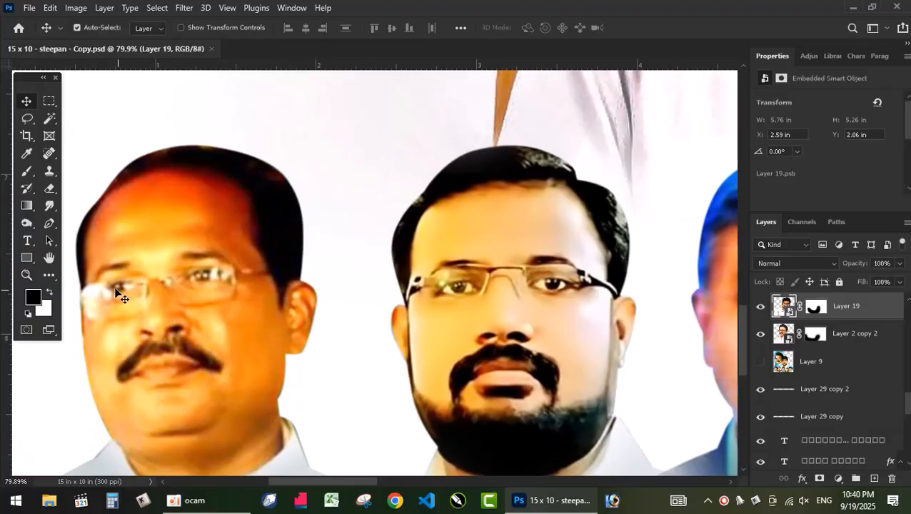
pyautogui.rightClick(45, 104)
pyautogui.click(73, 110)
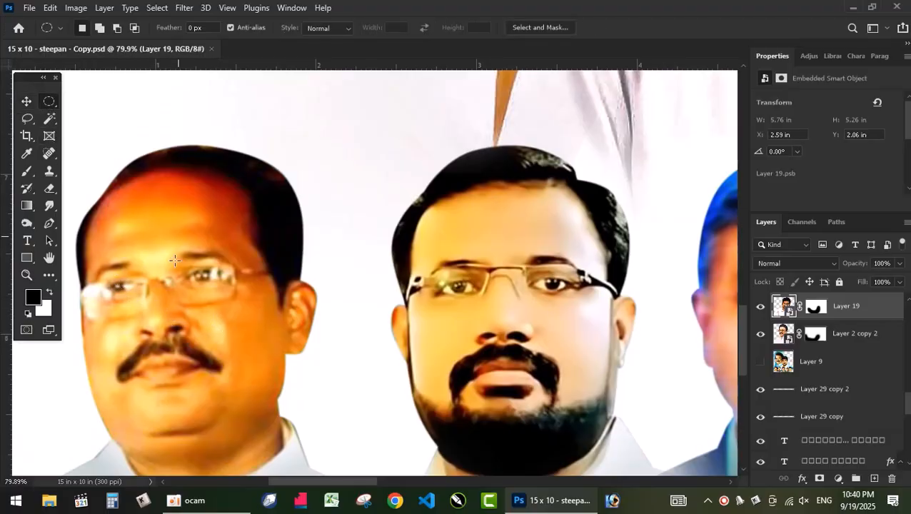
pyautogui.moveTo(106, 281); pyautogui.dragTo(141, 294)
pyautogui.moveTo(184, 269); pyautogui.dragTo(234, 285)
# - Make the leftmost man's portrait layer active and copy the selected eyes to a new layer
pyautogui.press('v')
pyautogui.rightClick(181, 202)
pyautogui.click(201, 209)
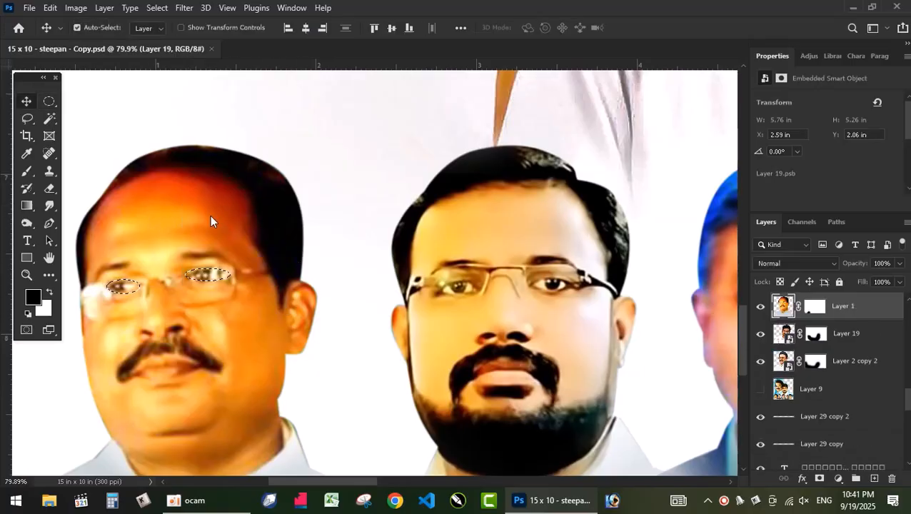
pyautogui.press('ctrl')
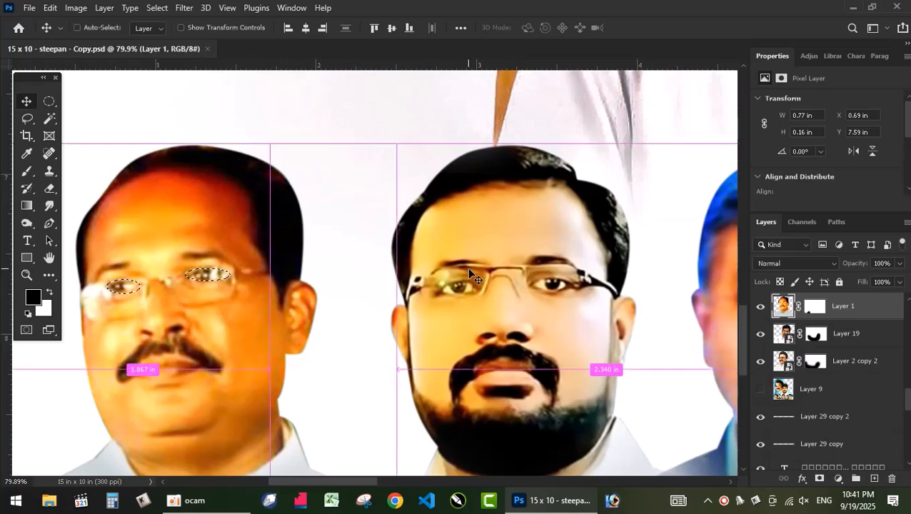
pyautogui.hotkey('ctrl', 'j')
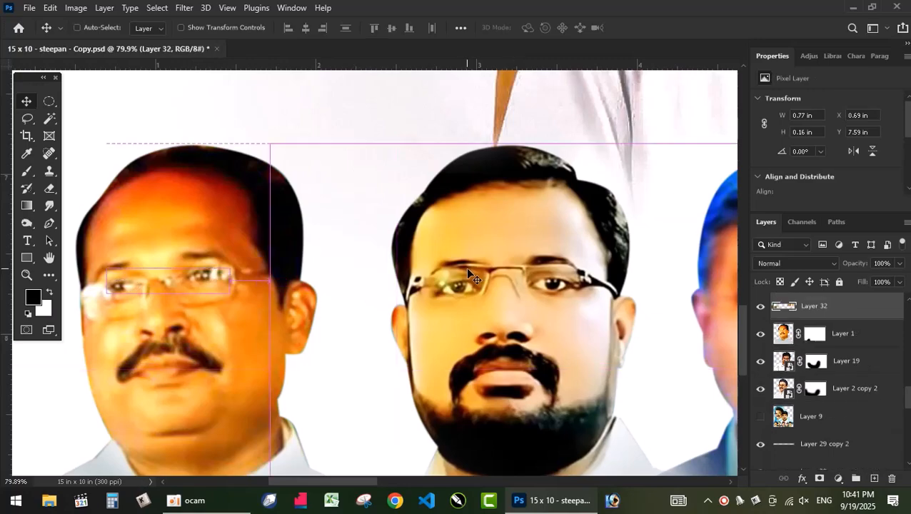
# - Reduce the copied eyes' saturation to -83 with Hue/Saturation and adjust their lightness slightly
pyautogui.hotkey('ctrl', 'u')
pyautogui.moveTo(693, 183); pyautogui.dragTo(640, 184)
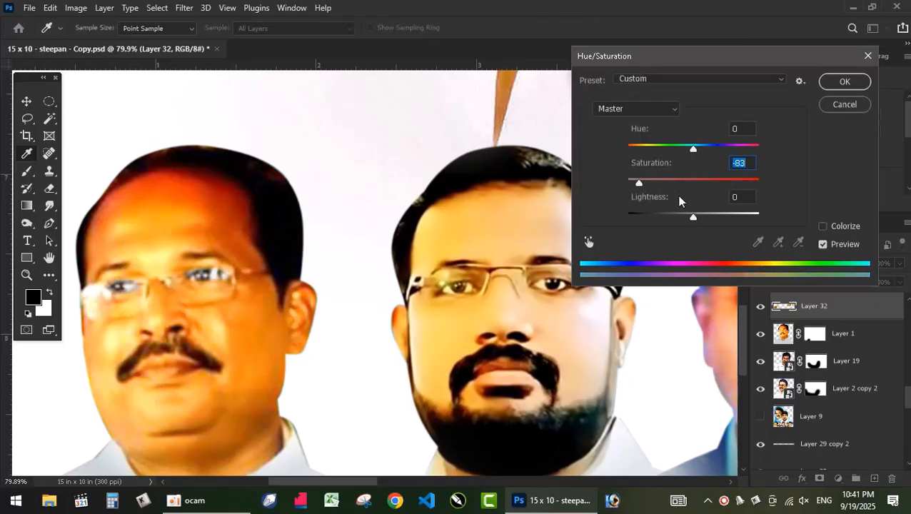
pyautogui.moveTo(694, 220)
pyautogui.mouseDown()
pyautogui.moveTo(709, 221)
pyautogui.moveTo(692, 223)
pyautogui.mouseUp()
pyautogui.click(845, 82)
pyautogui.press('v')
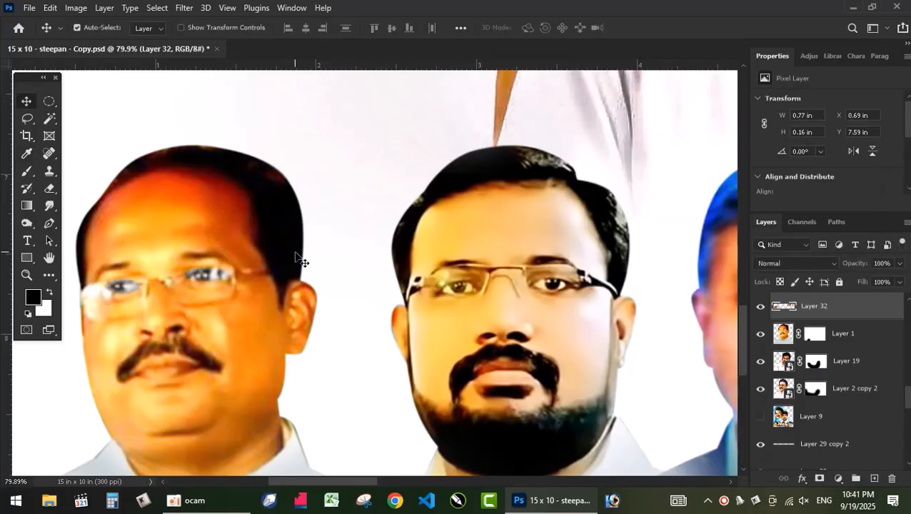
# - Erase the discoloured edges around both copied eyes with a soft Eraser reduced to size 35
pyautogui.press('e')
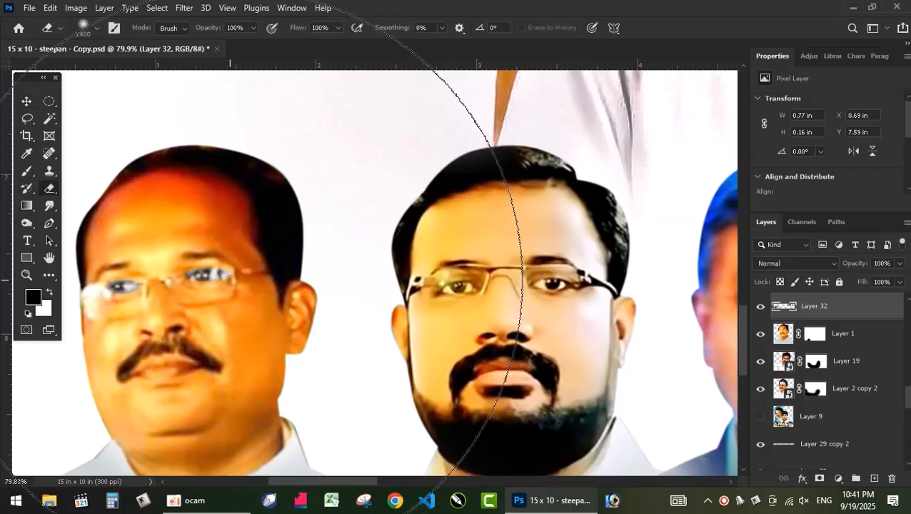
pyautogui.press('[')
pyautogui.press('[')
pyautogui.press('[')
pyautogui.press('[')
pyautogui.press('[')
pyautogui.press('[')
pyautogui.press('[')
pyautogui.press('[')
pyautogui.press('[')
pyautogui.press('[')
pyautogui.press('[')
pyautogui.press('[')
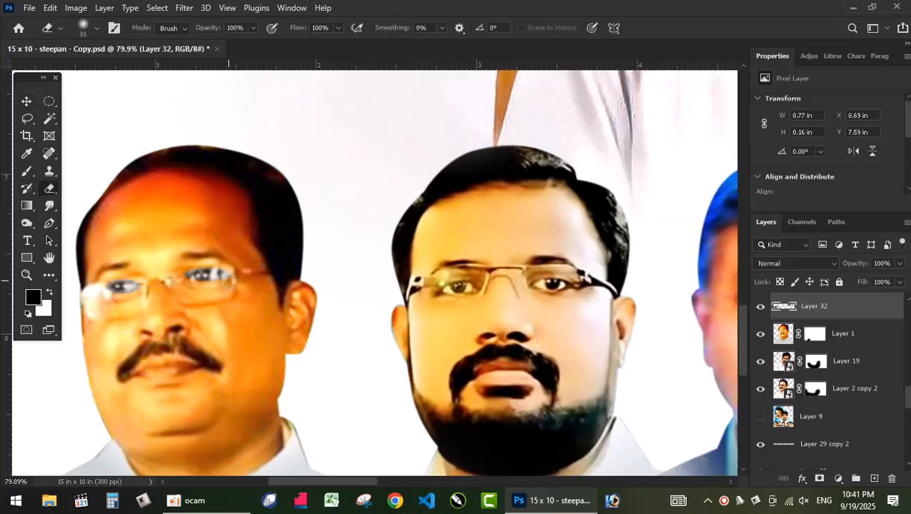
pyautogui.moveTo(233, 278)
pyautogui.mouseDown()
pyautogui.moveTo(193, 267)
pyautogui.moveTo(184, 284)
pyautogui.moveTo(210, 287)
pyautogui.mouseUp()
pyautogui.moveTo(139, 307)
pyautogui.mouseDown()
pyautogui.moveTo(152, 292)
pyautogui.moveTo(130, 275)
pyautogui.moveTo(100, 292)
pyautogui.moveTo(142, 295)
pyautogui.mouseUp()
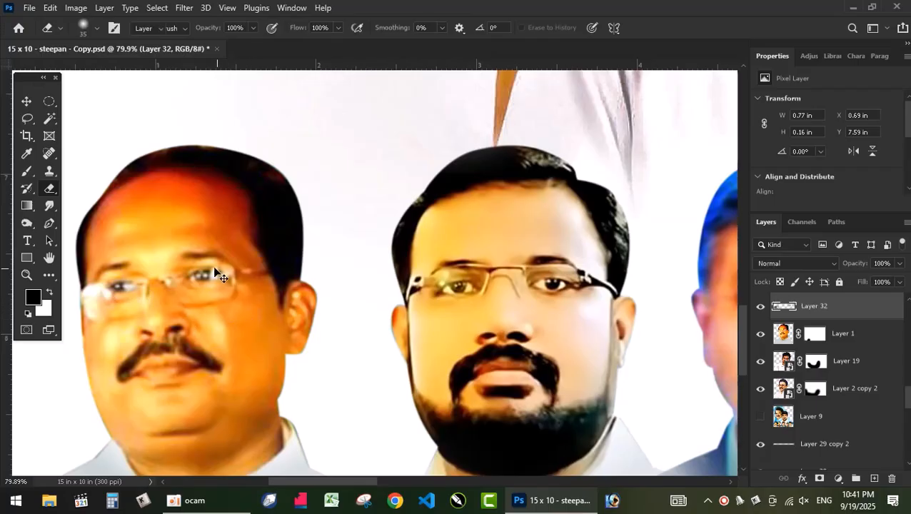
# - Compare the leftmost portrait with and without the eye layer, and link that layer to Layer 1
pyautogui.press('v')
pyautogui.click(761, 308)
pyautogui.click(761, 307)
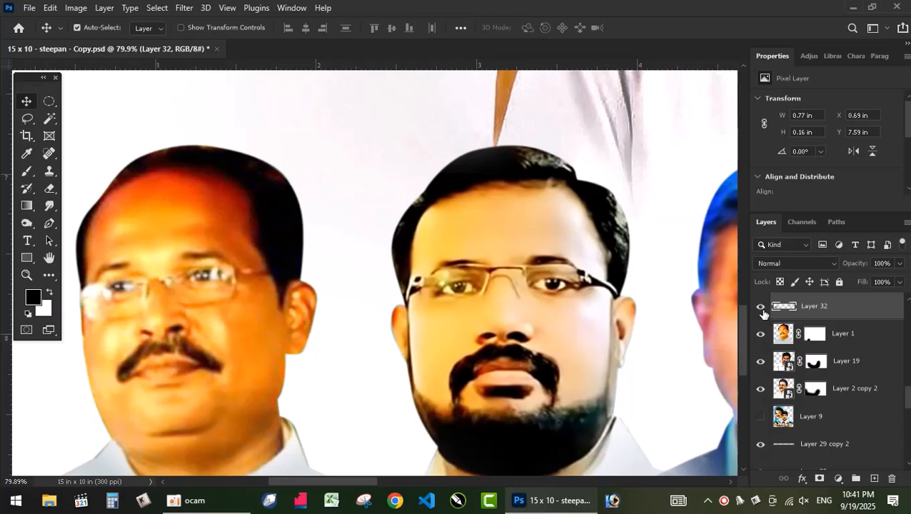
pyautogui.click(760, 308)
pyautogui.click(761, 309)
pyautogui.keyDown('shift'); pyautogui.click(847, 342); pyautogui.keyUp('shift')
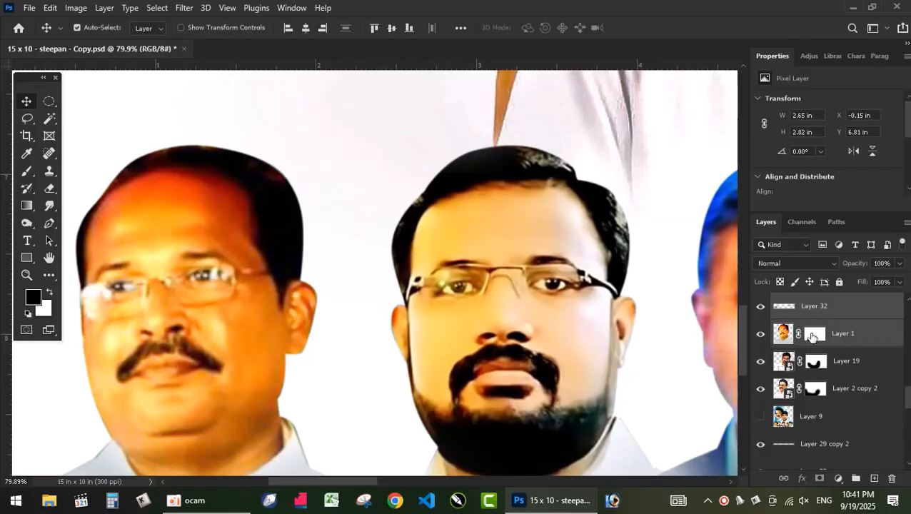
pyautogui.click(783, 478)
# - Select both eyes of the sixth man in the lower row on Layer 6 with elliptical selections and copy them to a new layer
pyautogui.scroll(-2, 383, 325)
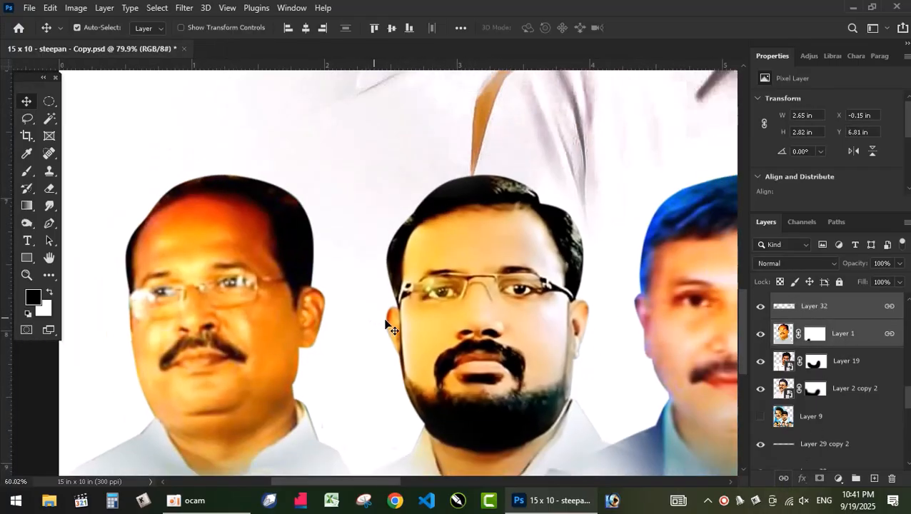
pyautogui.scroll(-2, 383, 325)
pyautogui.moveTo(595, 315); pyautogui.dragTo(369, 268)
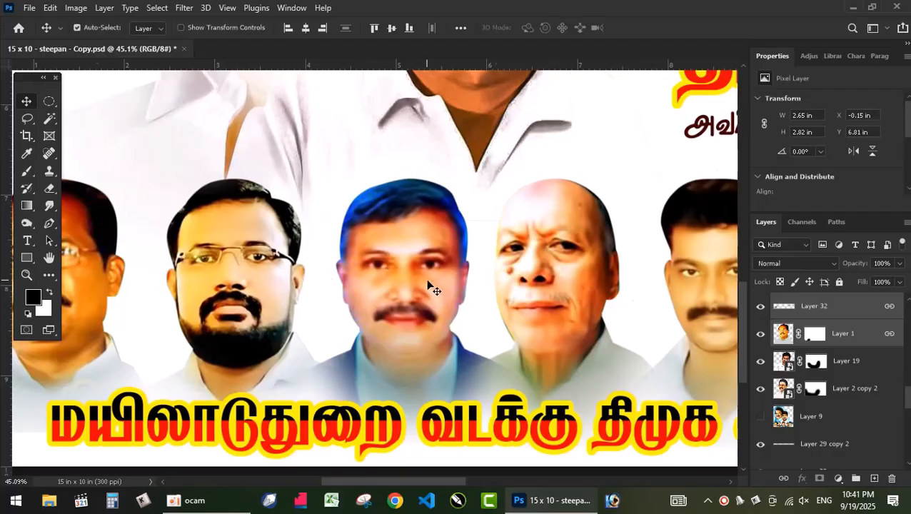
pyautogui.scroll(1, 427, 284)
pyautogui.moveTo(554, 289); pyautogui.dragTo(506, 295)
pyautogui.click(506, 294)
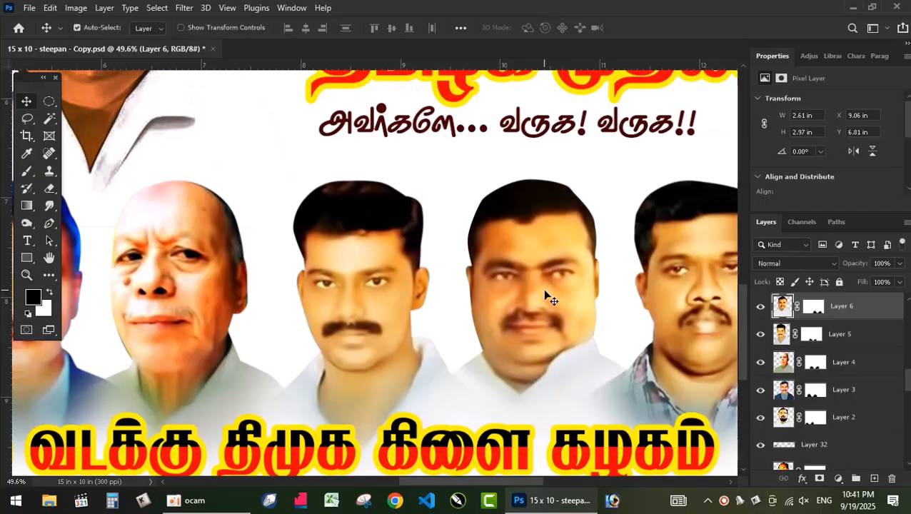
pyautogui.press('m')
pyautogui.moveTo(493, 270); pyautogui.dragTo(575, 281)
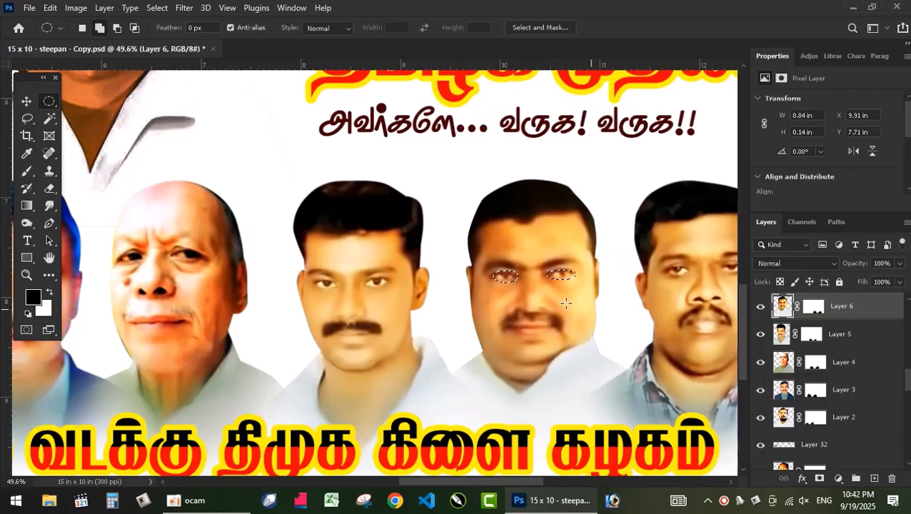
pyautogui.hotkey('ctrl', 'j')
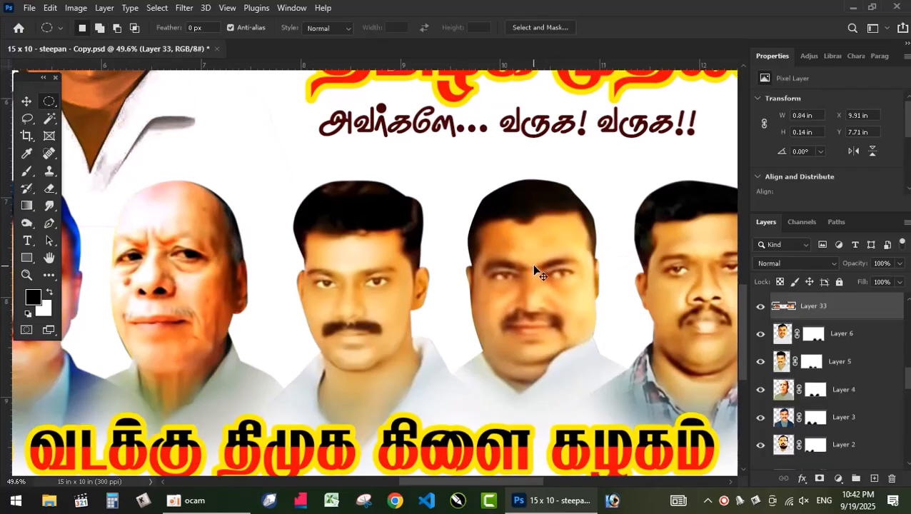
# - Set the sixth man's copied eyes to saturation -90 and lightness -13 with Hue/Saturation
pyautogui.hotkey('ctrl', 'u')
pyautogui.moveTo(692, 185); pyautogui.dragTo(639, 185)
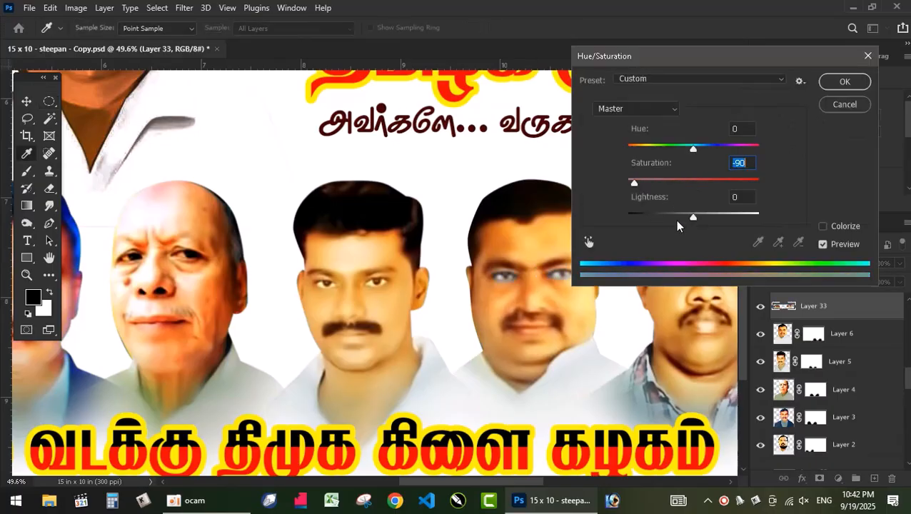
pyautogui.moveTo(692, 217); pyautogui.dragTo(684, 217)
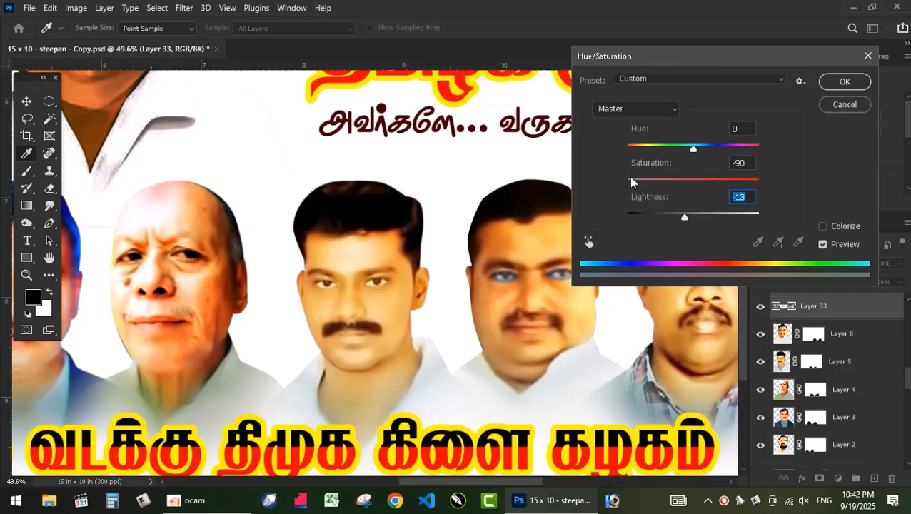
pyautogui.click(843, 83)
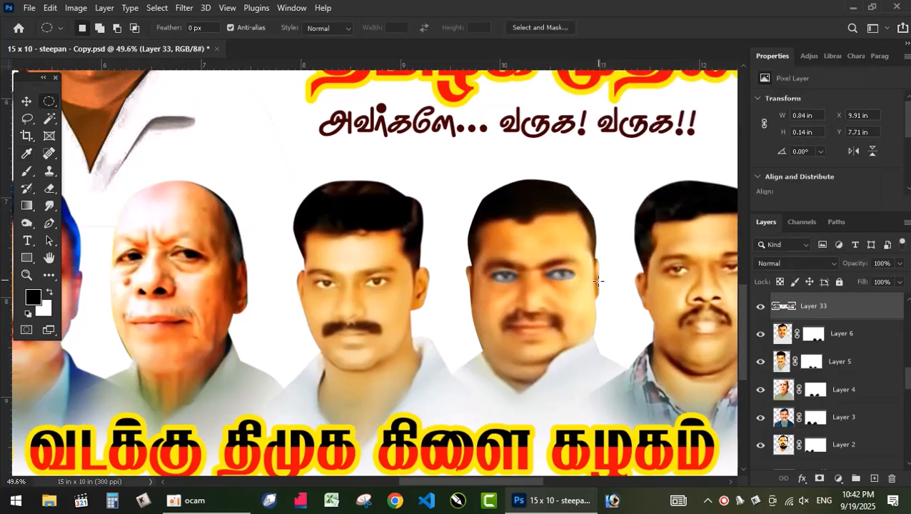
# - Clean up the copied eyes' edges with the Eraser and apply Levels with input values 45, 0.48 and 190
pyautogui.press('e')
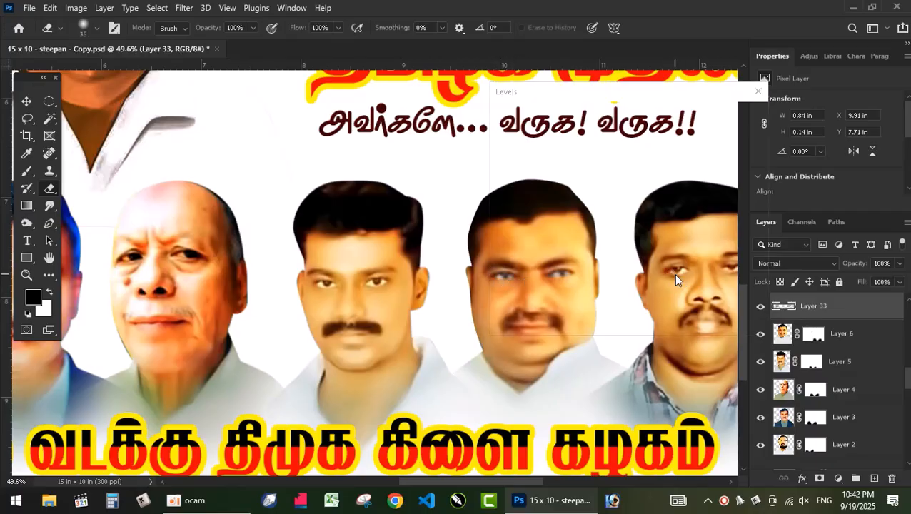
pyautogui.hotkey('ctrl', 'l')
pyautogui.moveTo(640, 104); pyautogui.dragTo(339, 76)
pyautogui.moveTo(207, 214); pyautogui.dragTo(237, 212)
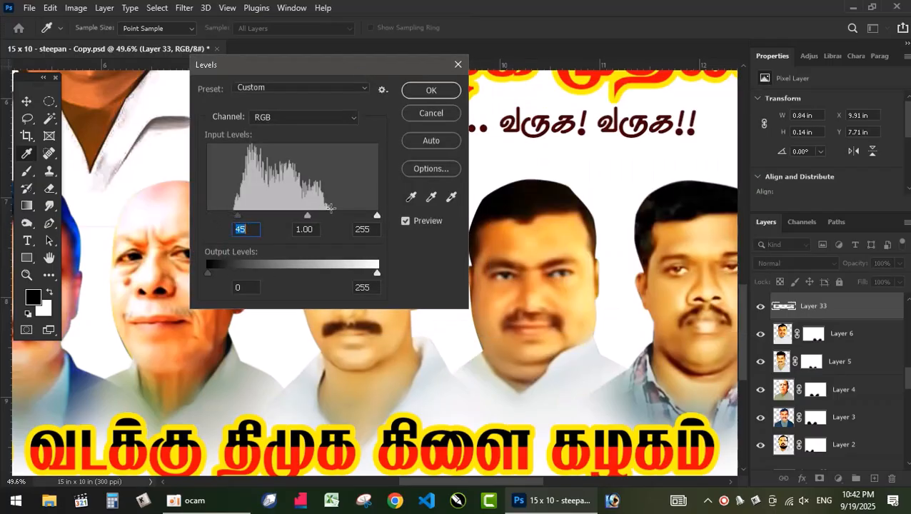
pyautogui.moveTo(374, 212); pyautogui.dragTo(307, 215)
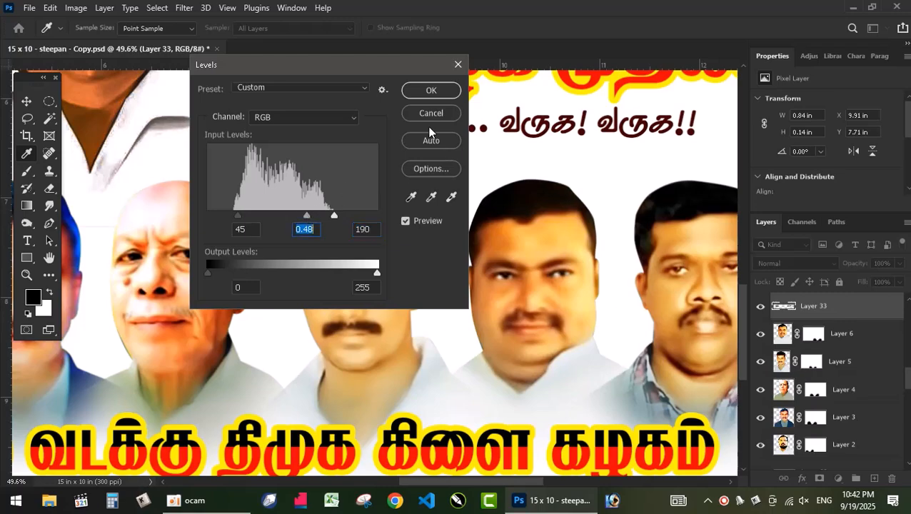
pyautogui.click(431, 91)
# - Compare the sixth portrait with and without the eye layer, and link that layer to Layer 6
pyautogui.click(759, 307)
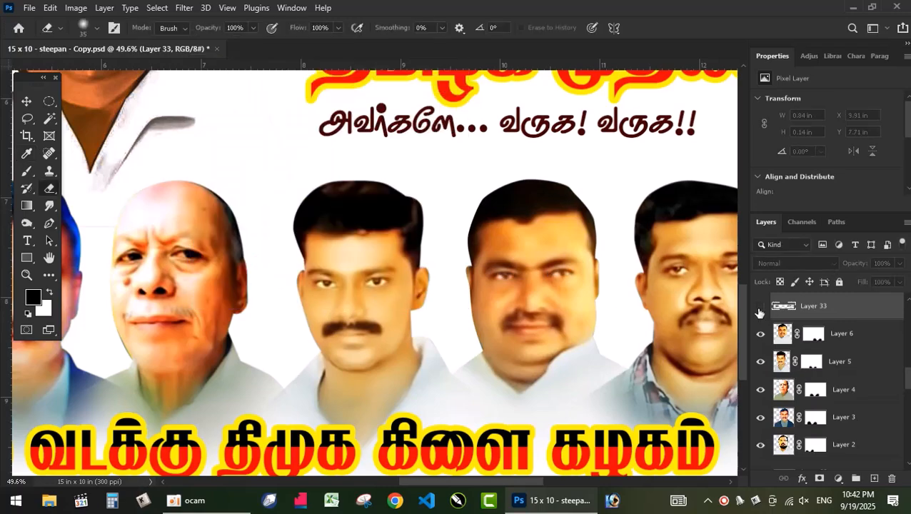
pyautogui.click(759, 307)
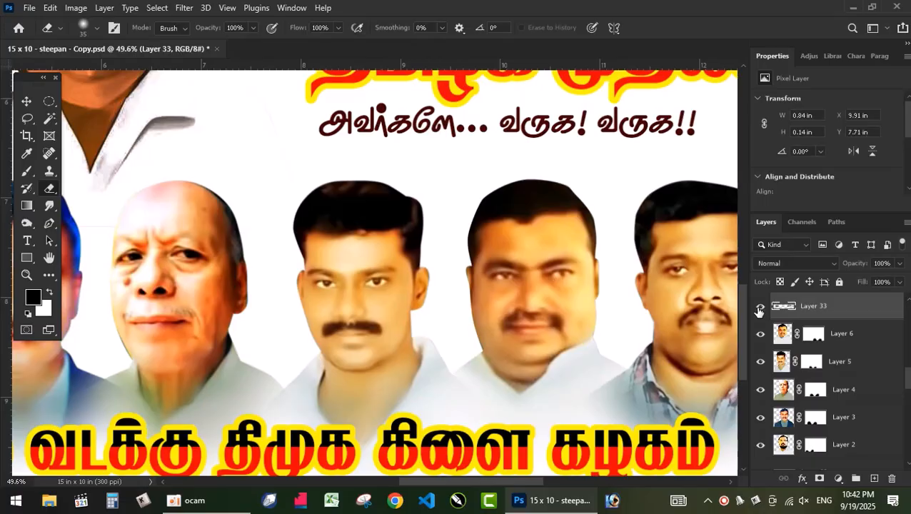
pyautogui.keyDown('ctrl'); pyautogui.click(858, 335); pyautogui.keyUp('ctrl')
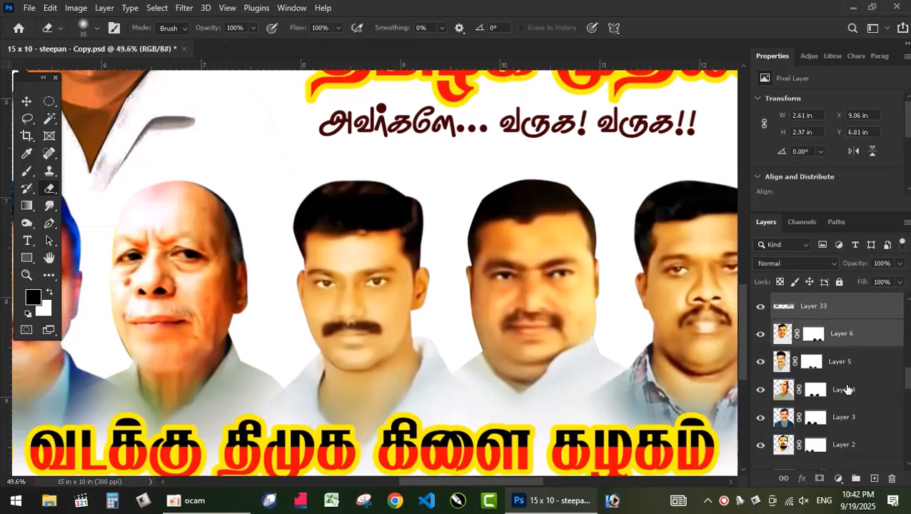
pyautogui.click(783, 478)
# - Select both eyes of the eighth man in the lower row on Layer 8 with elliptical selections and copy them to a new layer
pyautogui.scroll(-4, 521, 316)
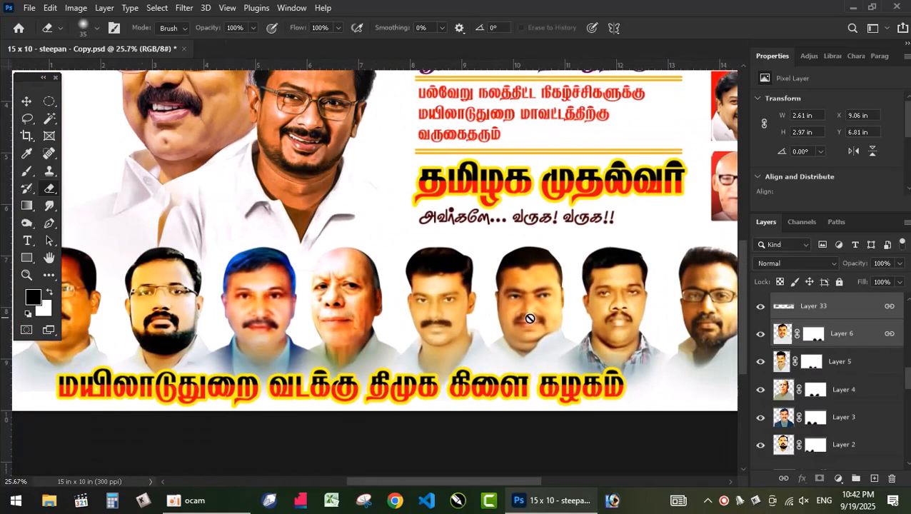
pyautogui.scroll(1, 708, 316)
pyautogui.scroll(4, 708, 315)
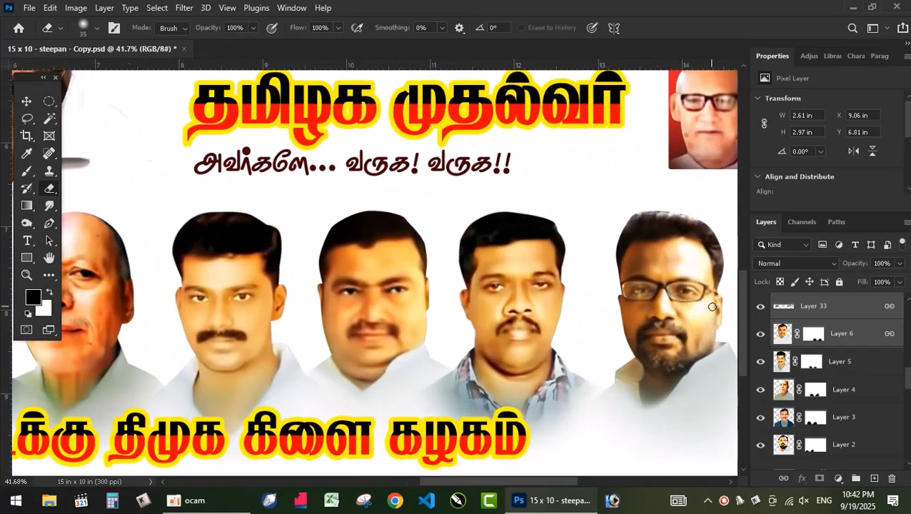
pyautogui.press('v')
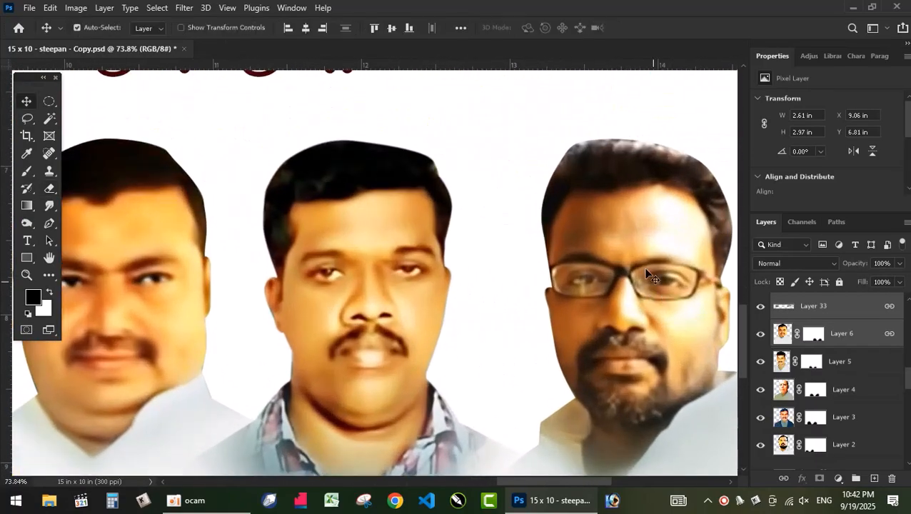
pyautogui.click(665, 247)
pyautogui.press('m')
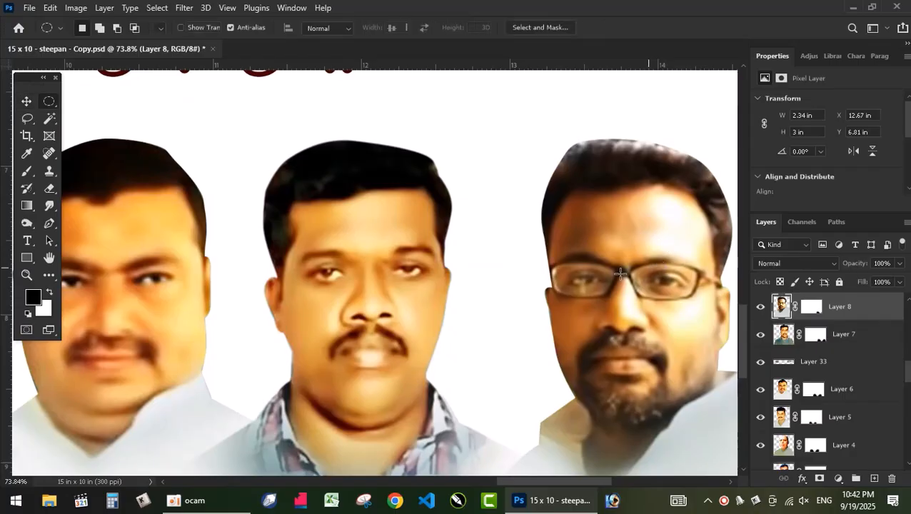
pyautogui.moveTo(566, 270)
pyautogui.mouseDown()
pyautogui.moveTo(611, 289)
pyautogui.moveTo(668, 282)
pyautogui.moveTo(692, 294)
pyautogui.mouseUp()
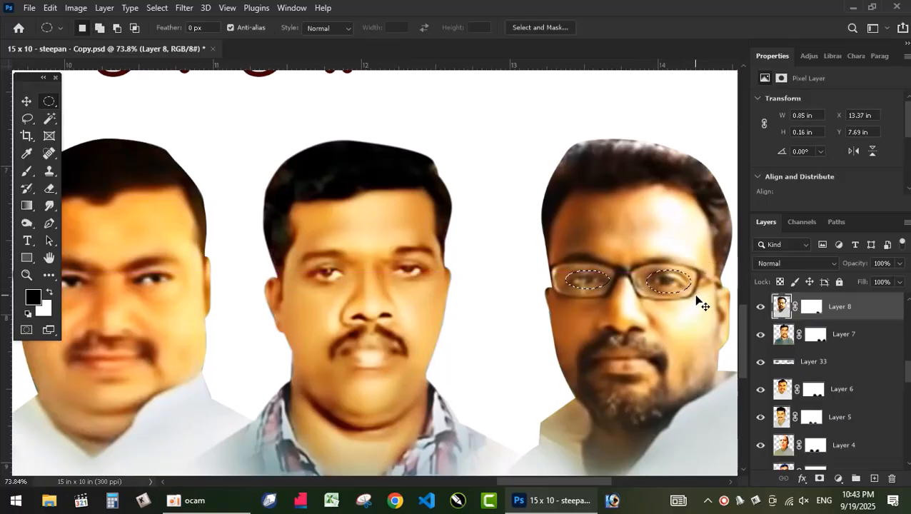
pyautogui.hotkey('ctrl', 'j')
# - Set the eighth man's copied eyes to saturation -95 and lightness -8 with Hue/Saturation
pyautogui.hotkey('ctrl', 'u')
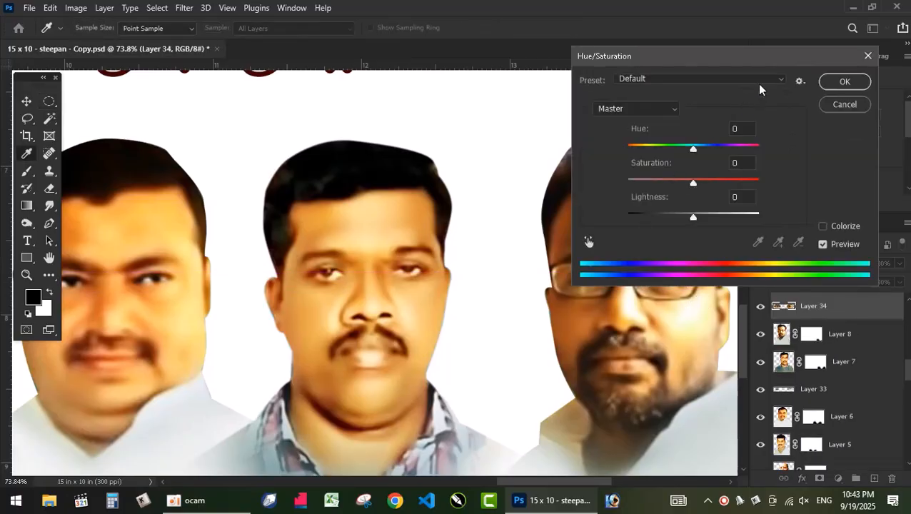
pyautogui.moveTo(766, 59); pyautogui.dragTo(449, 72)
pyautogui.moveTo(377, 198); pyautogui.dragTo(314, 193)
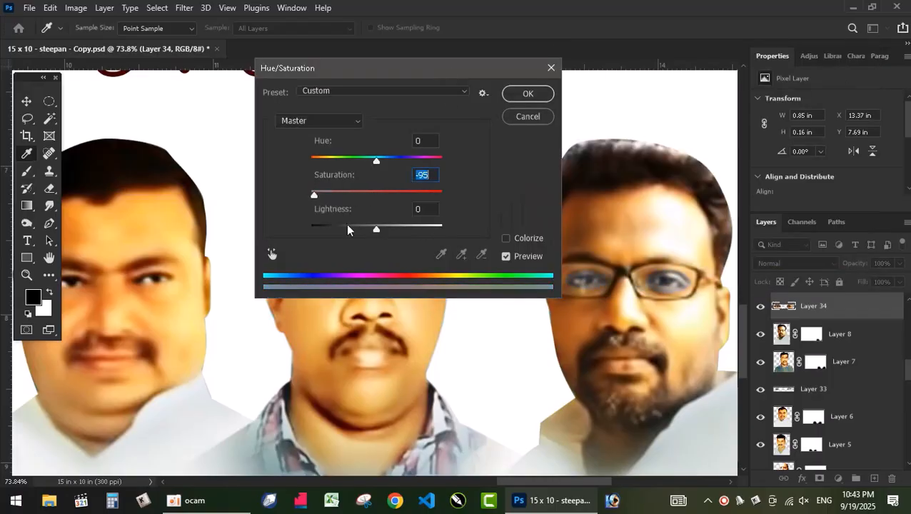
pyautogui.click(370, 229)
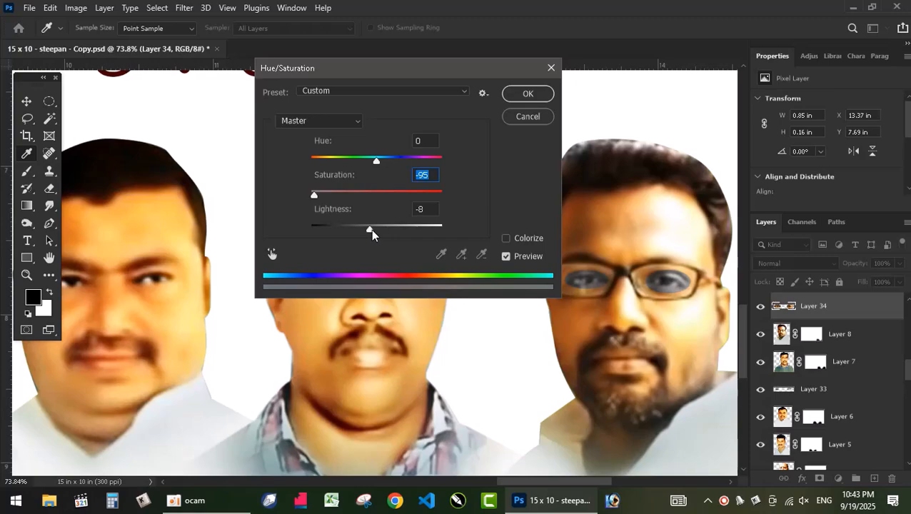
pyautogui.press('Return')
# - Erase the copied eyes' edges and apply Levels with the white input at 208 and the black input raised slightly
pyautogui.press('m')
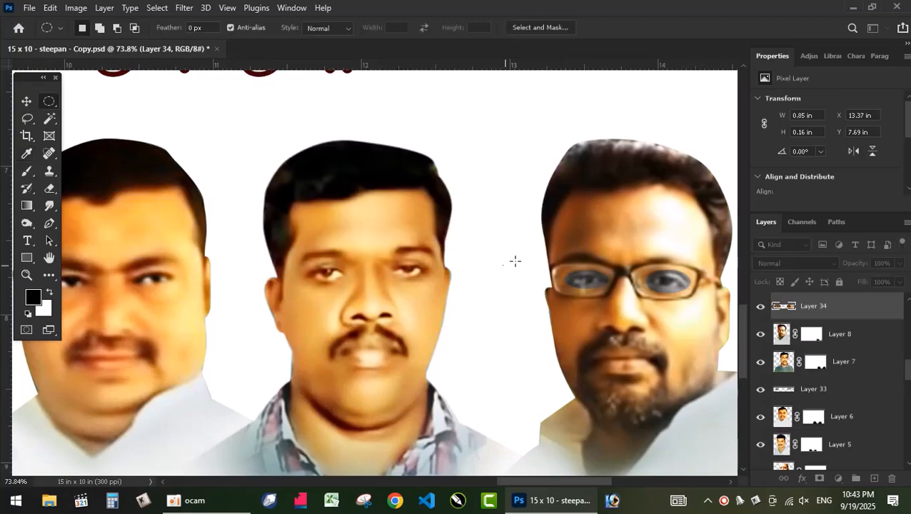
pyautogui.press('e')
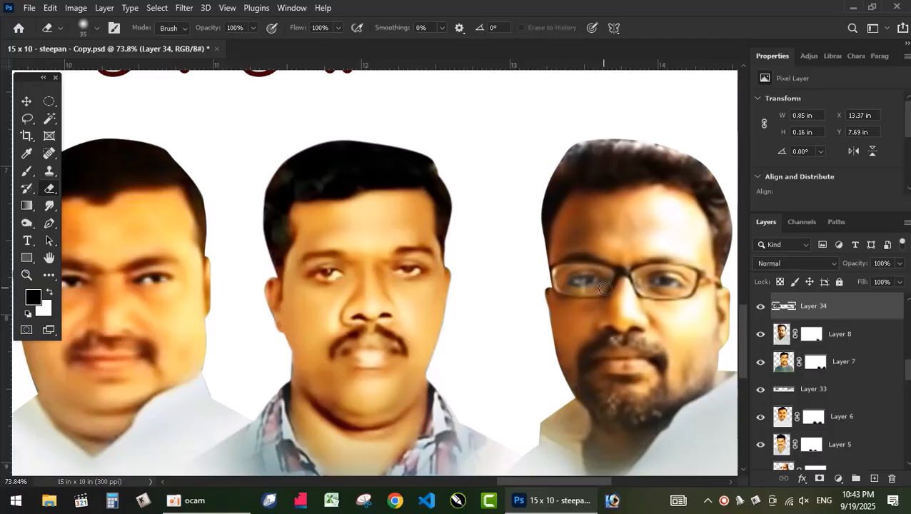
pyautogui.hotkey('ctrl', 'l')
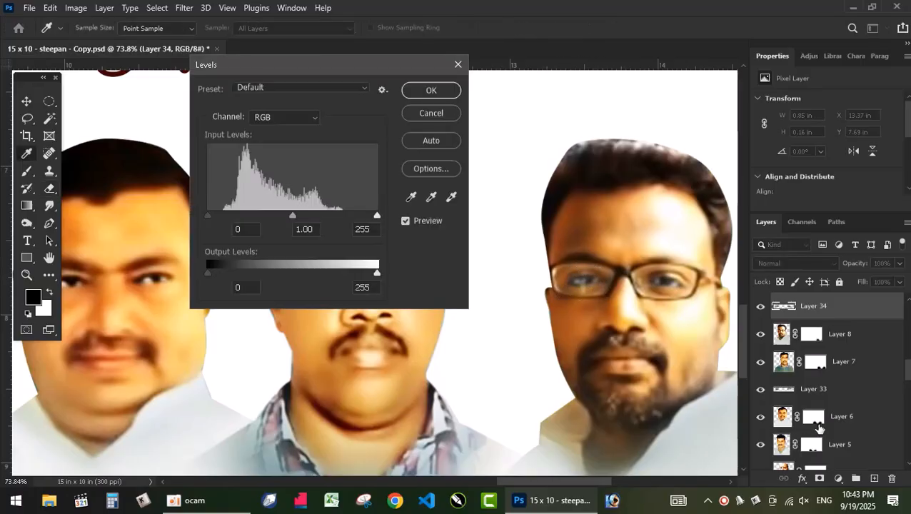
pyautogui.moveTo(376, 215); pyautogui.dragTo(345, 210)
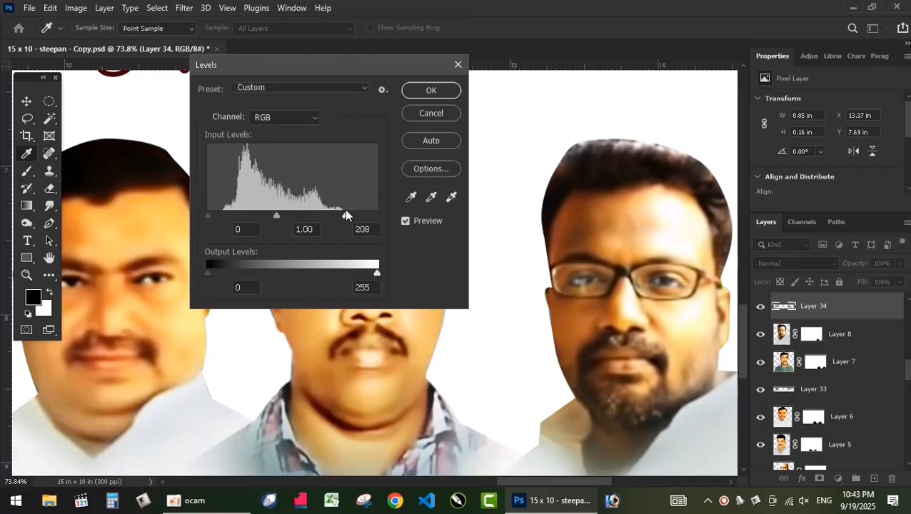
pyautogui.moveTo(209, 215); pyautogui.dragTo(220, 216)
pyautogui.click(449, 90)
pyautogui.press('e')
# - Link the eighth man's copied eye layer to Layer 8
pyautogui.scroll(-4, 649, 236)
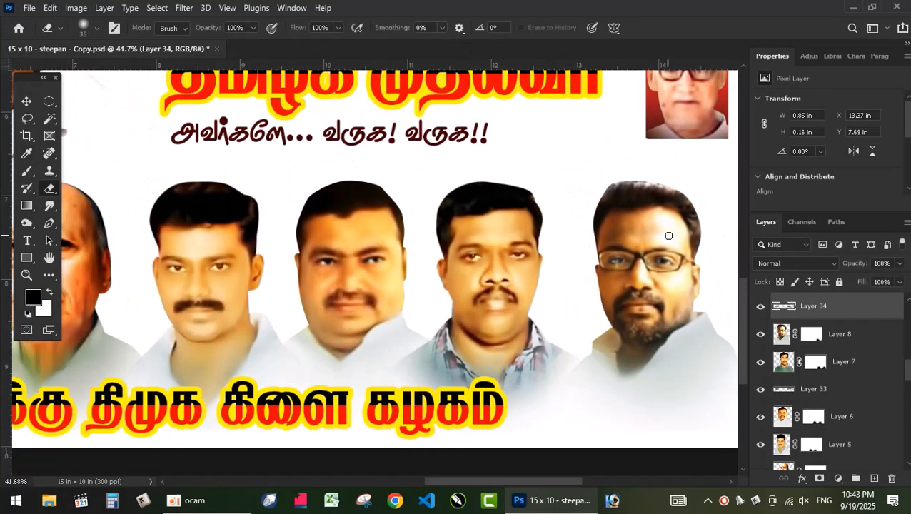
pyautogui.scroll(-3, 671, 236)
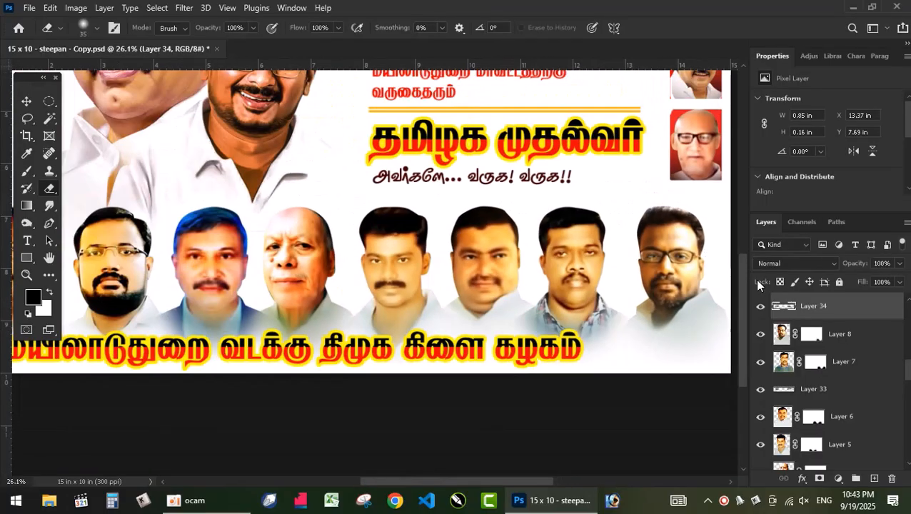
pyautogui.keyDown('ctrl'); pyautogui.click(816, 331); pyautogui.keyUp('ctrl')
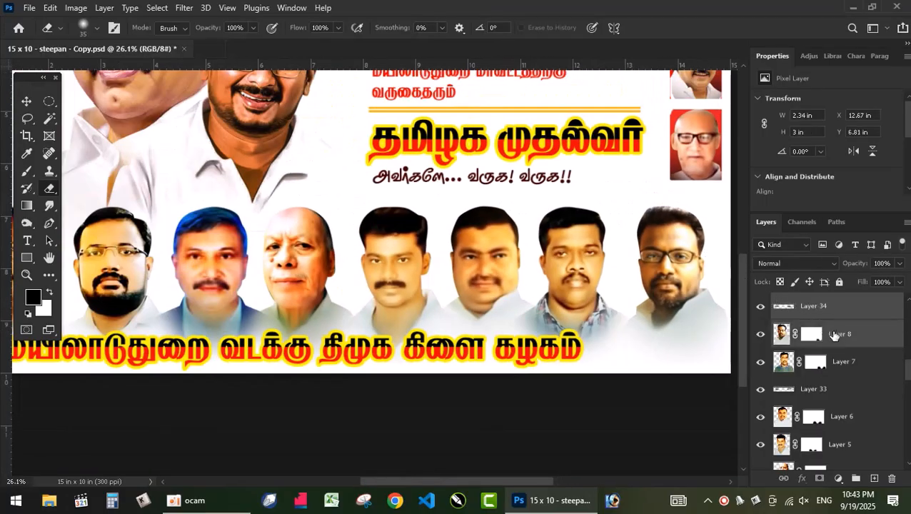
pyautogui.scroll(-2, 376, 176)
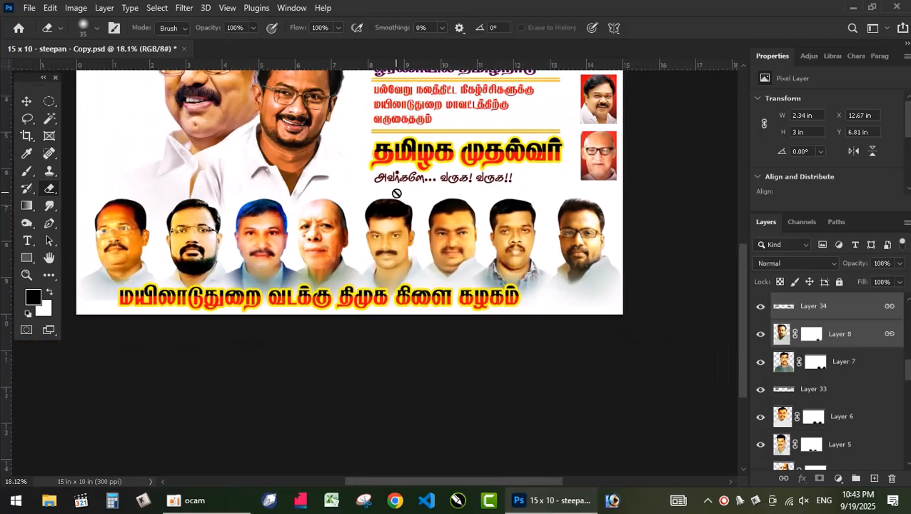
# - Fill the white background on Layer 11 with a pale blue foreground colour of C 10, M 0, Y 0, K 0
pyautogui.moveTo(370, 141)
pyautogui.mouseDown()
pyautogui.moveTo(412, 206)
pyautogui.moveTo(405, 296)
pyautogui.mouseUp()
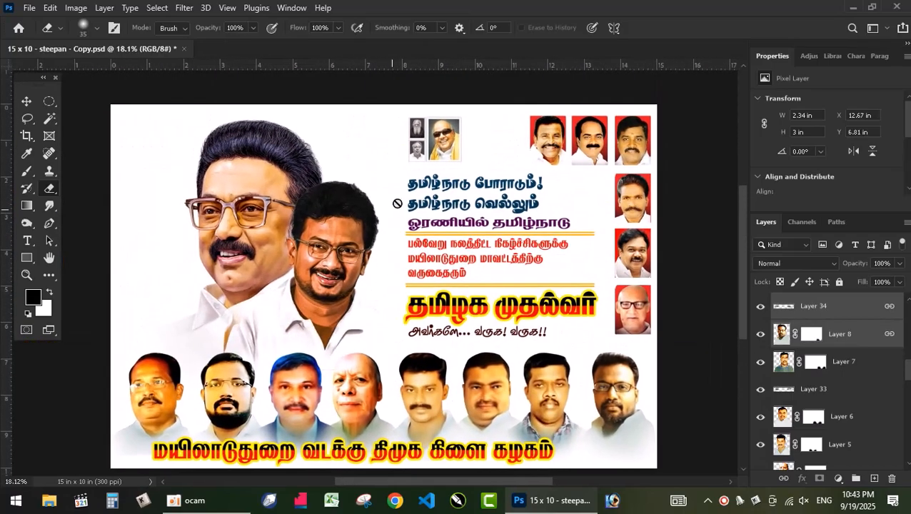
pyautogui.press('v')
pyautogui.click(380, 149)
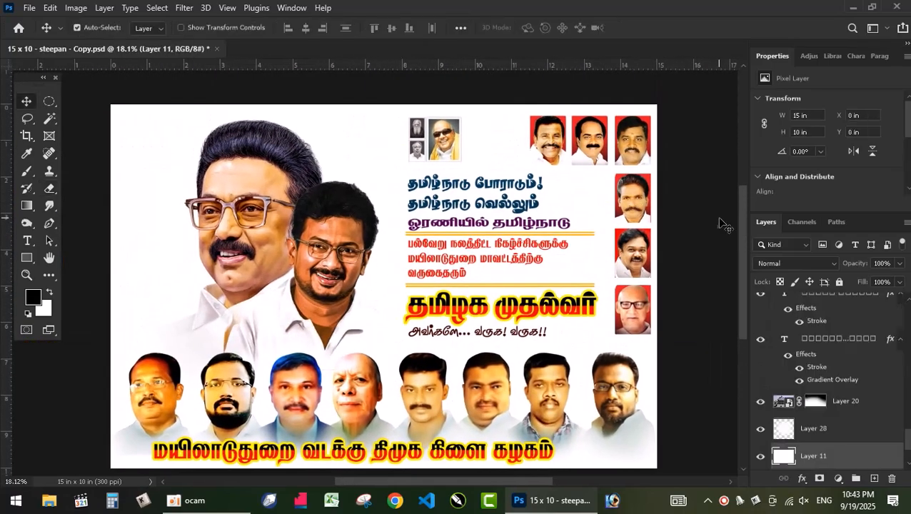
pyautogui.click(33, 297)
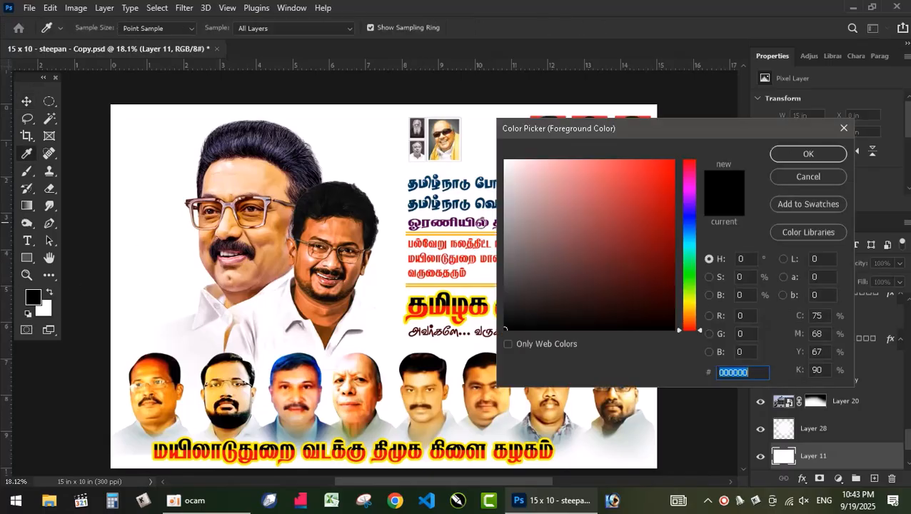
pyautogui.click(828, 315)
pyautogui.write('10')
pyautogui.press('Tab')
pyautogui.write('0')
pyautogui.press('Tab')
pyautogui.write('0')
pyautogui.press('Tab')
pyautogui.write('0')
pyautogui.press('Return')
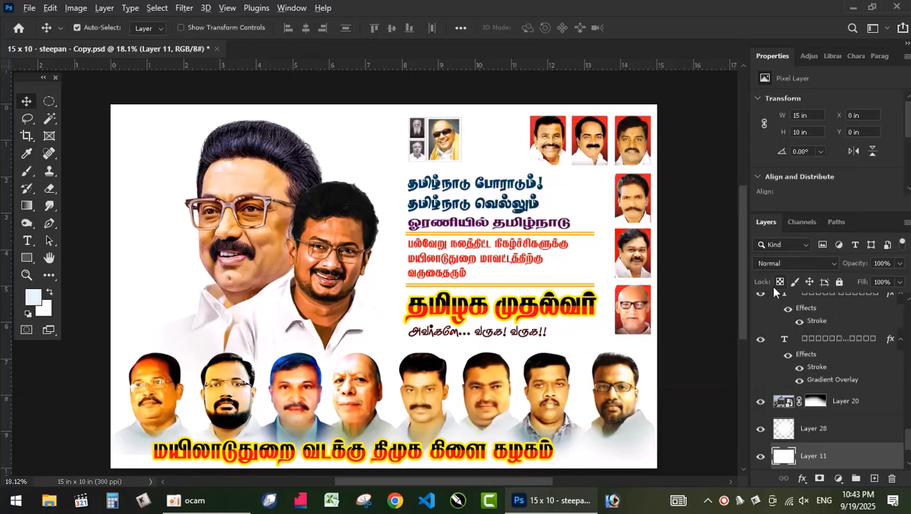
pyautogui.hotkey('alt', 'BackSpace')
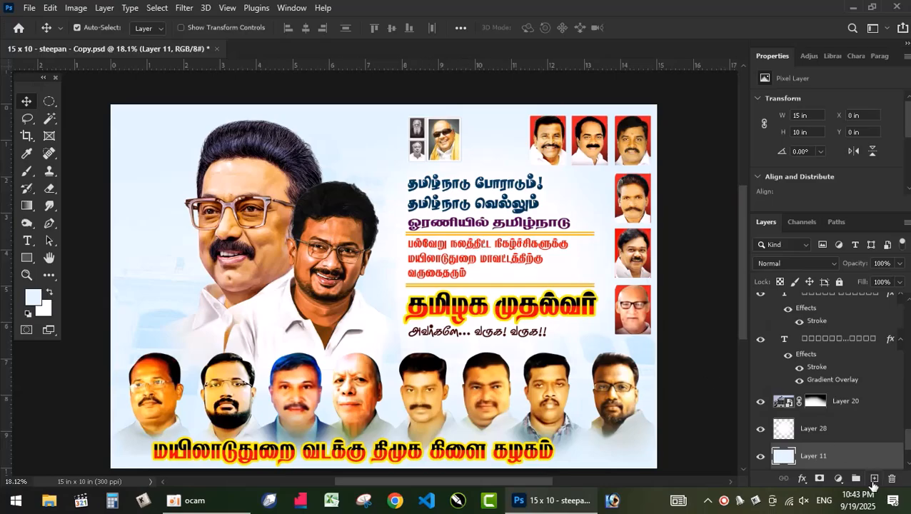
# - Add a new layer above Layer 28 and set the foreground colour's cyan to 60%
pyautogui.click(844, 434)
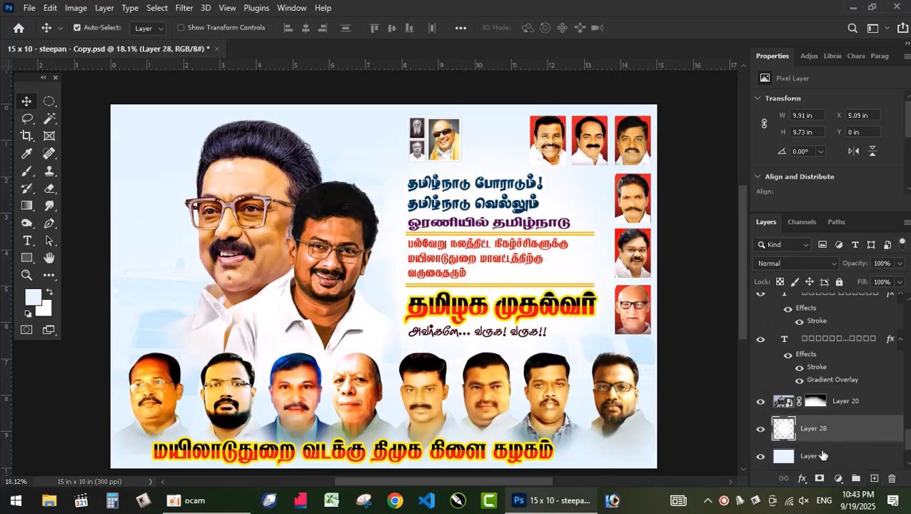
pyautogui.click(872, 478)
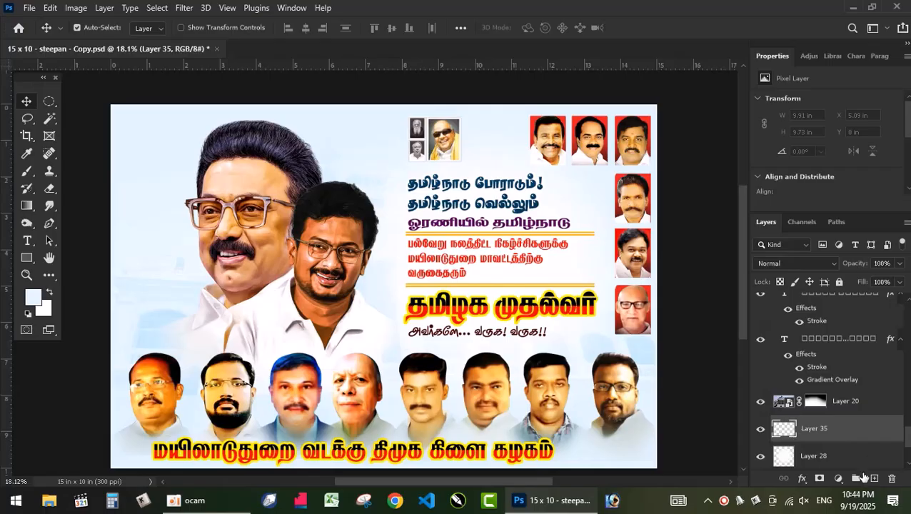
pyautogui.click(36, 300)
pyautogui.click(814, 316)
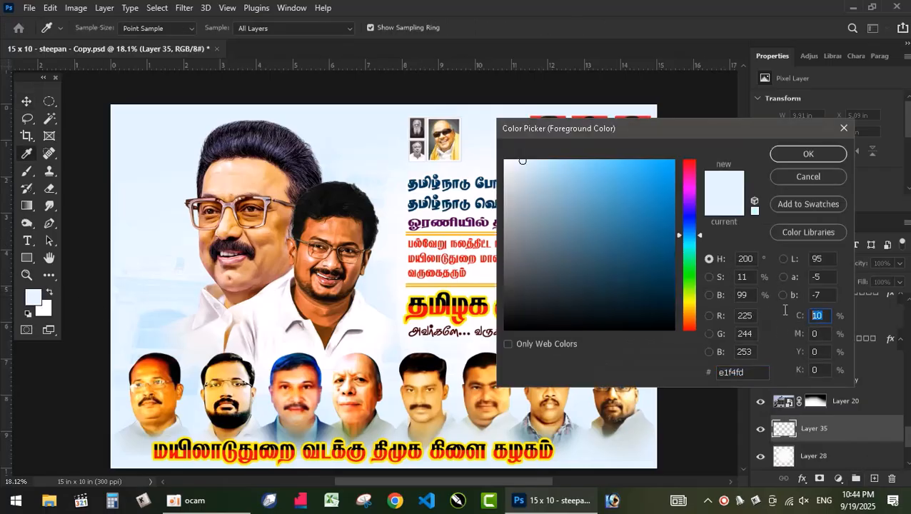
pyautogui.write('0')
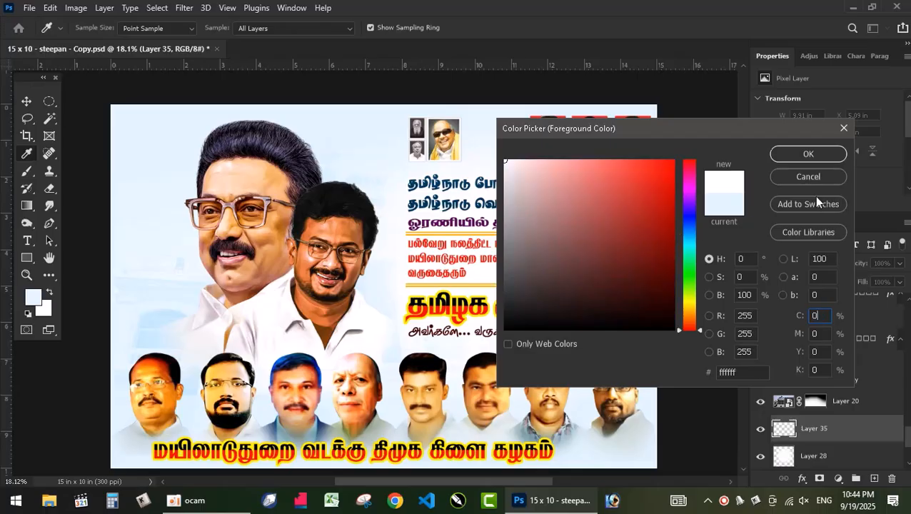
pyautogui.write('60')
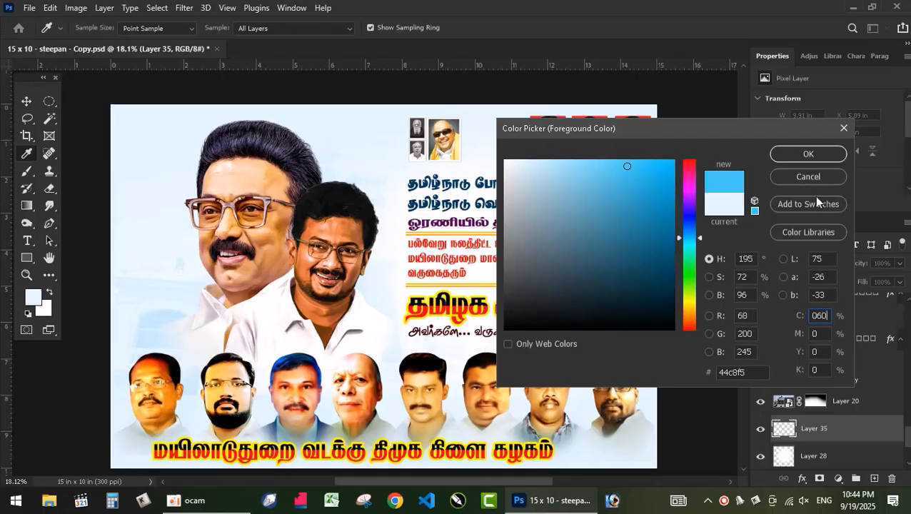
pyautogui.press('Return')
# - Paint a soft blue glow behind the two large portraits on the new layer with a 2500 px brush
pyautogui.press('v')
pyautogui.press('b')
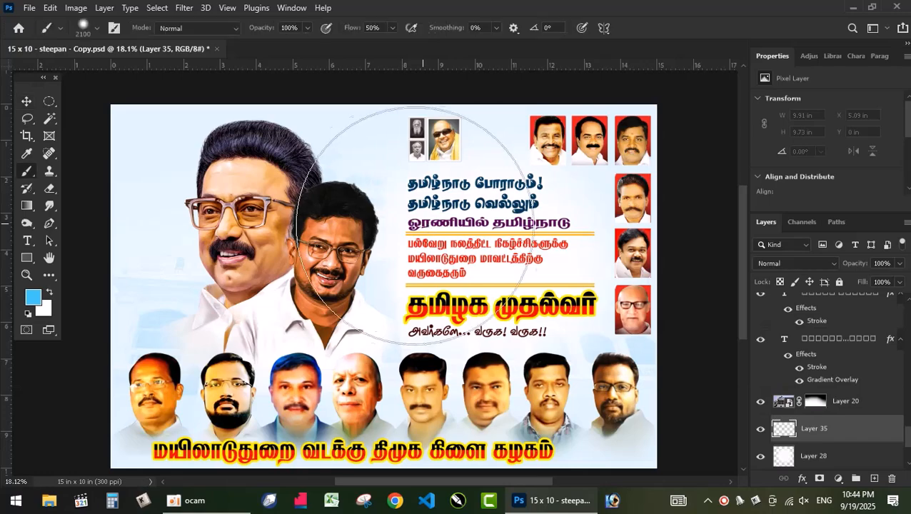
pyautogui.press(']')
pyautogui.press(']')
pyautogui.press(']')
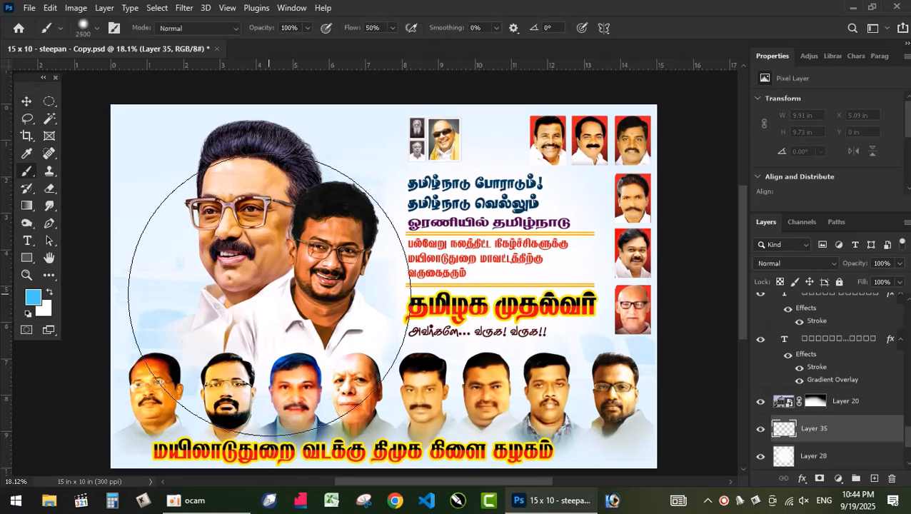
pyautogui.click(271, 286)
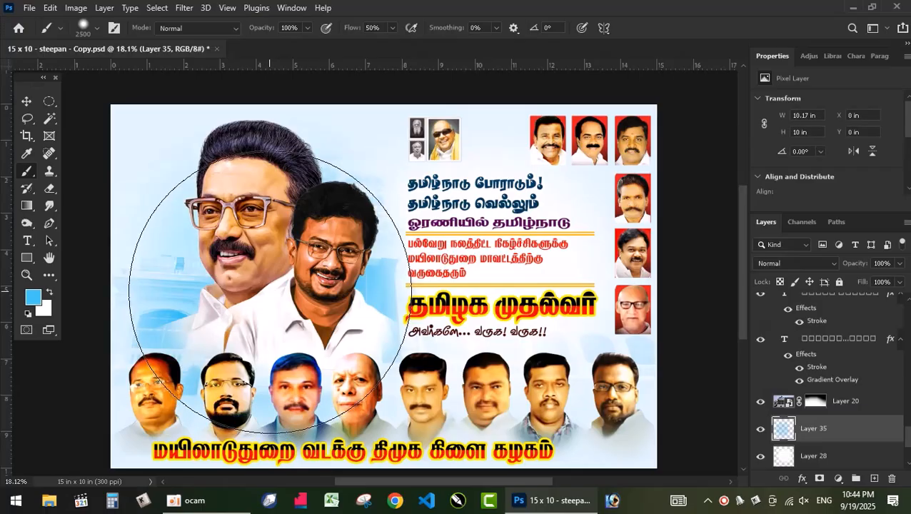
pyautogui.click(277, 271)
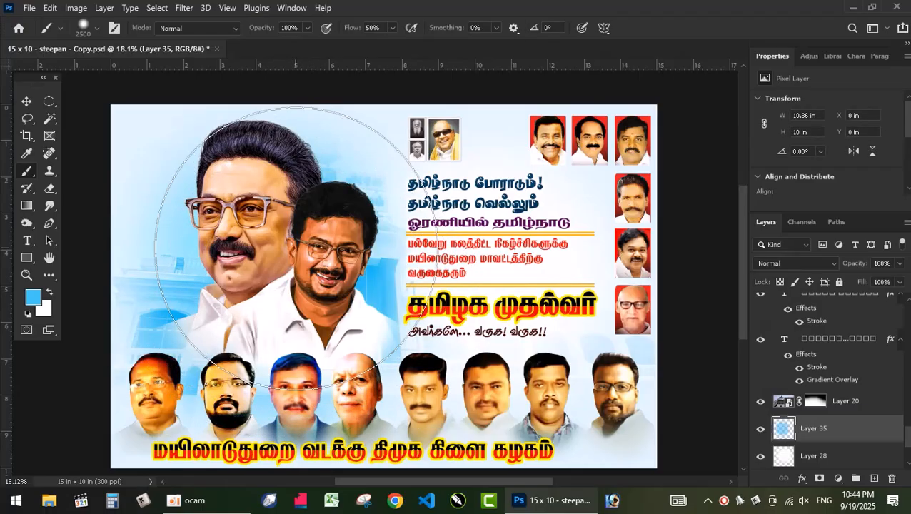
pyautogui.click(297, 247)
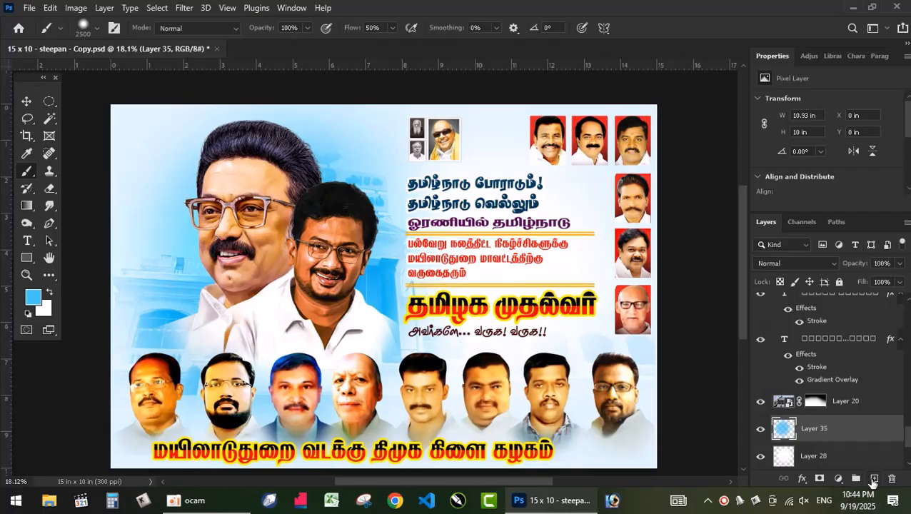
# - Add another layer above the blue glow and set the foreground colour's cyan to 80%
pyautogui.click(871, 481)
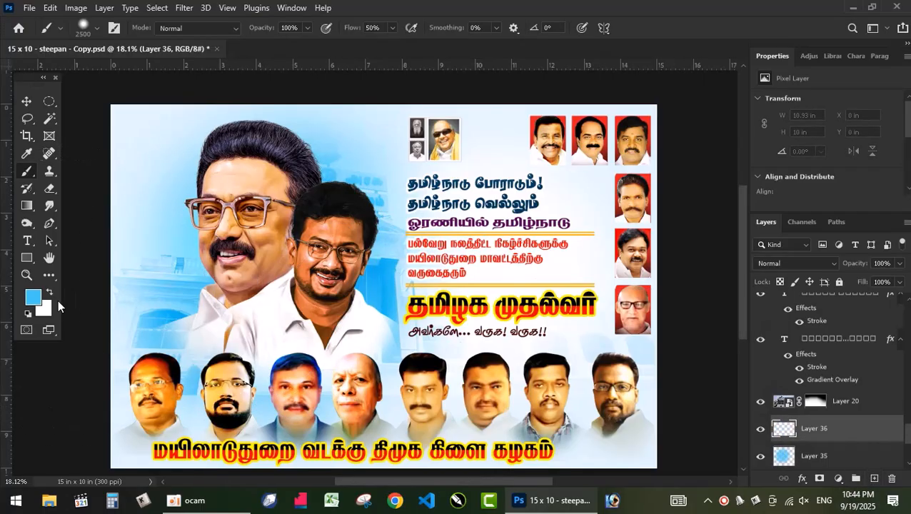
pyautogui.click(30, 300)
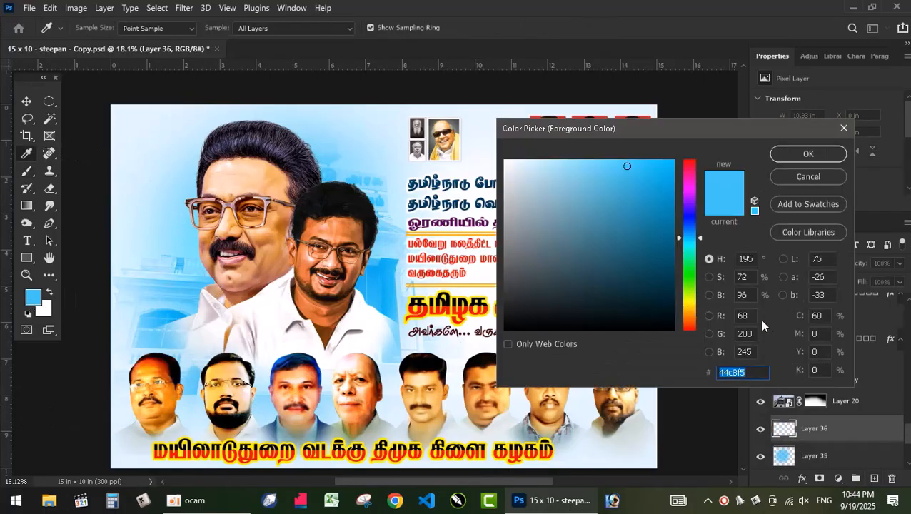
pyautogui.moveTo(828, 314); pyautogui.dragTo(754, 317)
pyautogui.write('80')
pyautogui.press('Return')
# - Reduce the brush to 2300 px and dab the deeper blue behind the two large portraits on the new layer
pyautogui.press('[')
pyautogui.press('[')
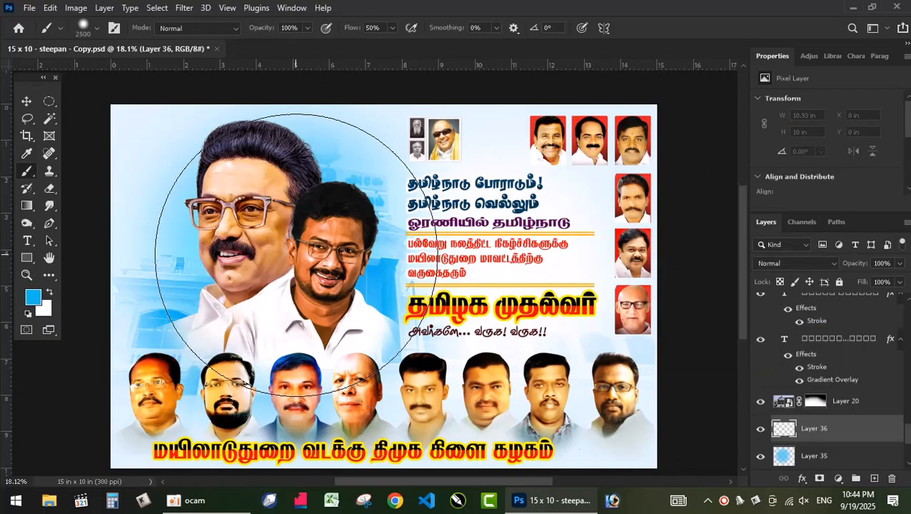
pyautogui.click(280, 263)
pyautogui.click(278, 264)
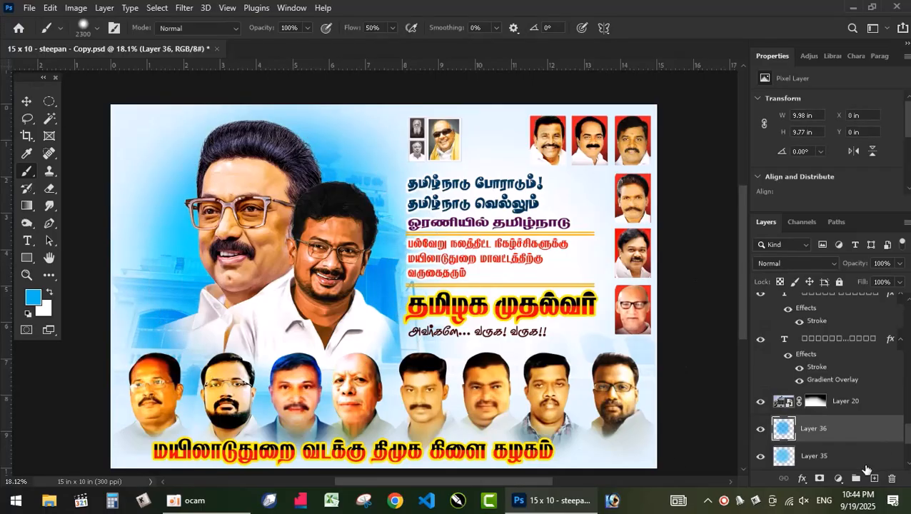
# - Add a new layer above Layer 36 and darken the foreground colour to a deep blue by adding black
pyautogui.click(873, 479)
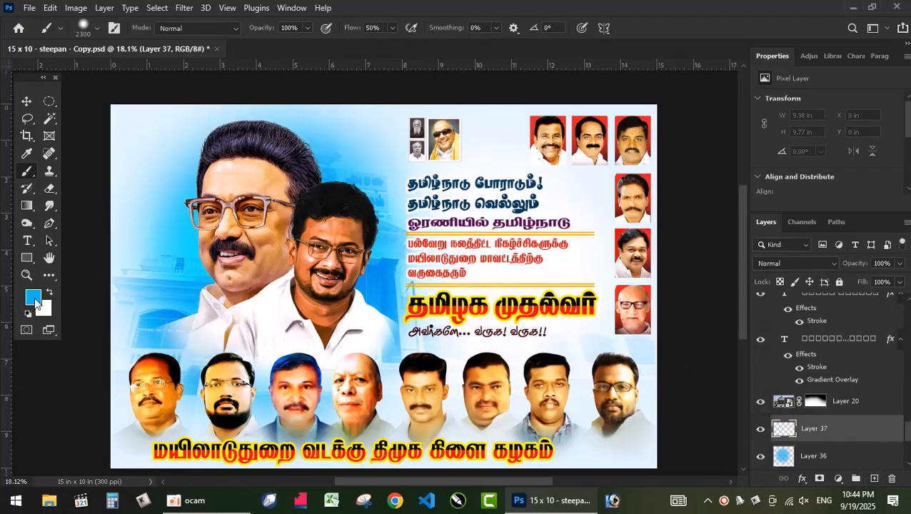
pyautogui.click(35, 300)
pyautogui.write('30')
pyautogui.press('Return')
pyautogui.click(38, 303)
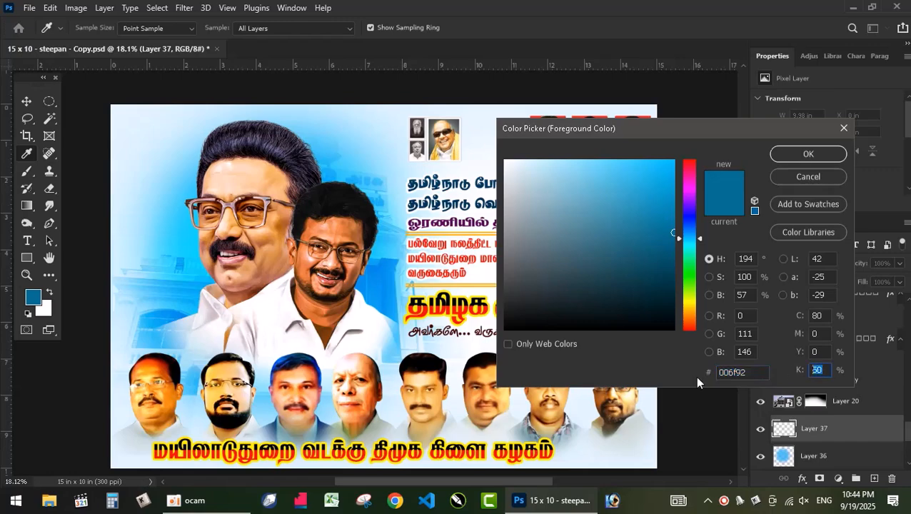
pyautogui.write('40')
pyautogui.press('Return')
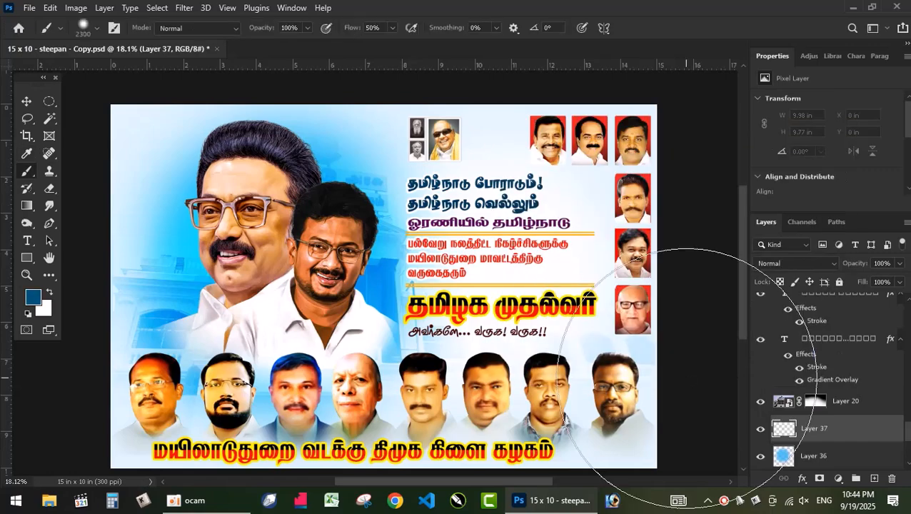
pyautogui.hotkey('shift', 'b')
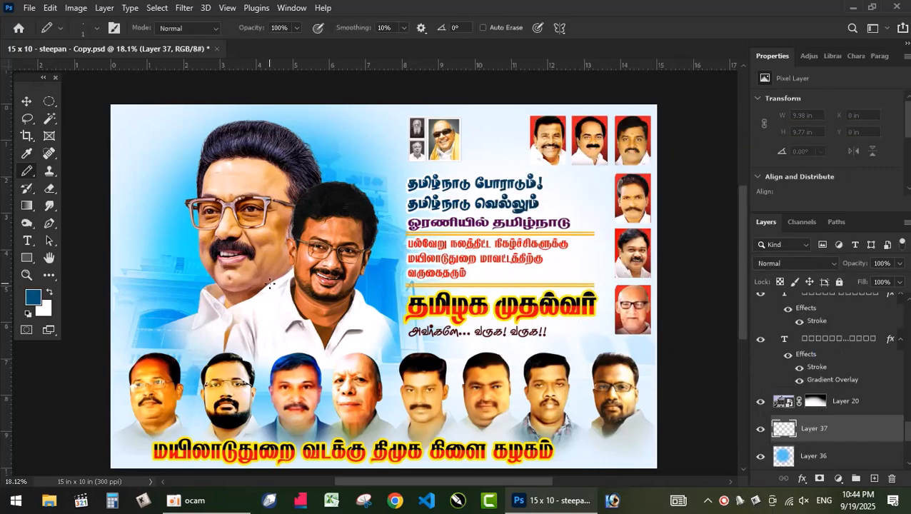
pyautogui.hotkey('shift', 'b')
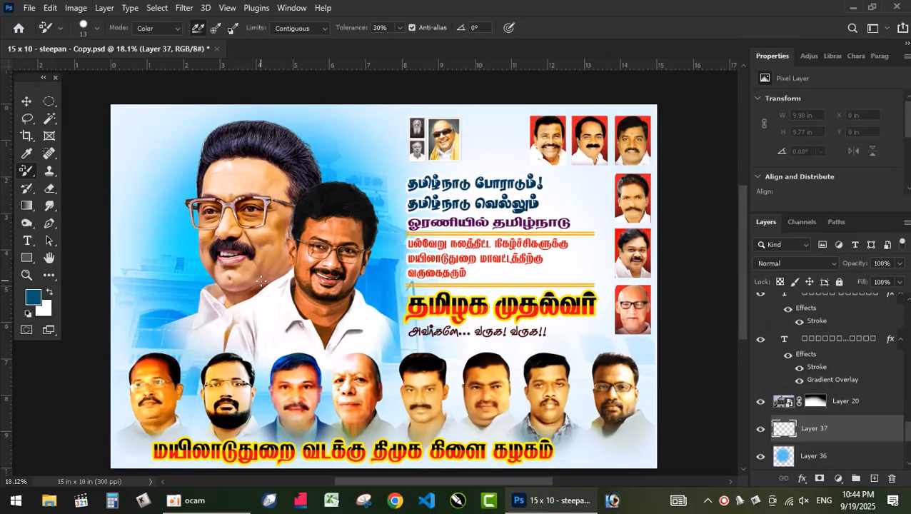
pyautogui.hotkey('shift', 'b')
pyautogui.hotkey('shift', 'b')
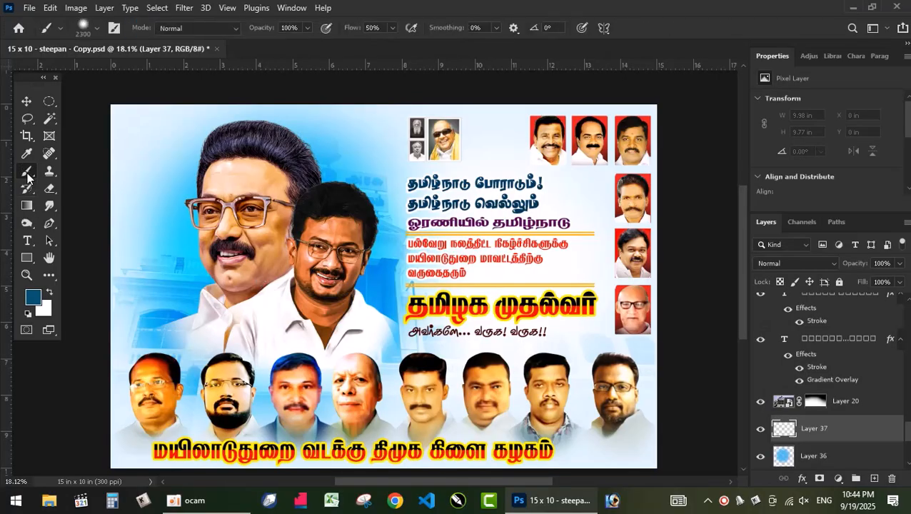
# - Reduce the brush to 2100 px and dab the dark blue behind the two large portraits on the new layer
pyautogui.press('[')
pyautogui.press('[')
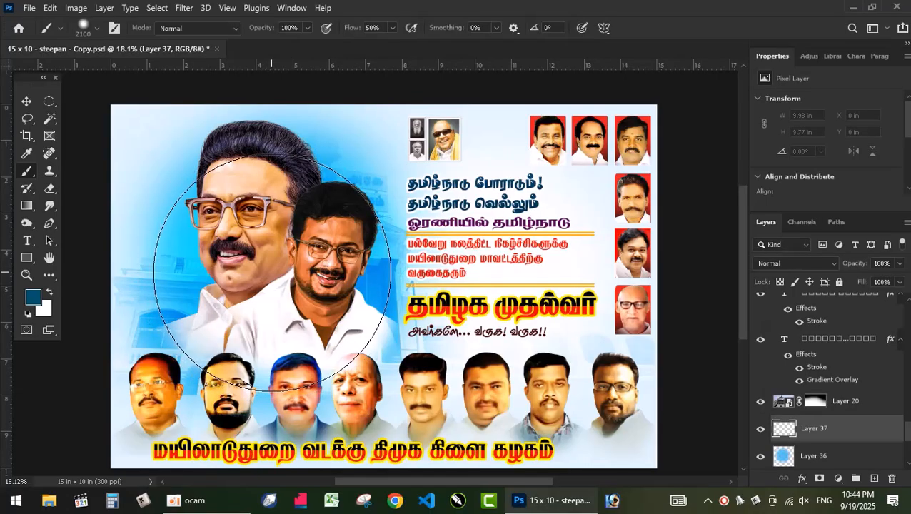
pyautogui.click(273, 272)
pyautogui.click(273, 272)
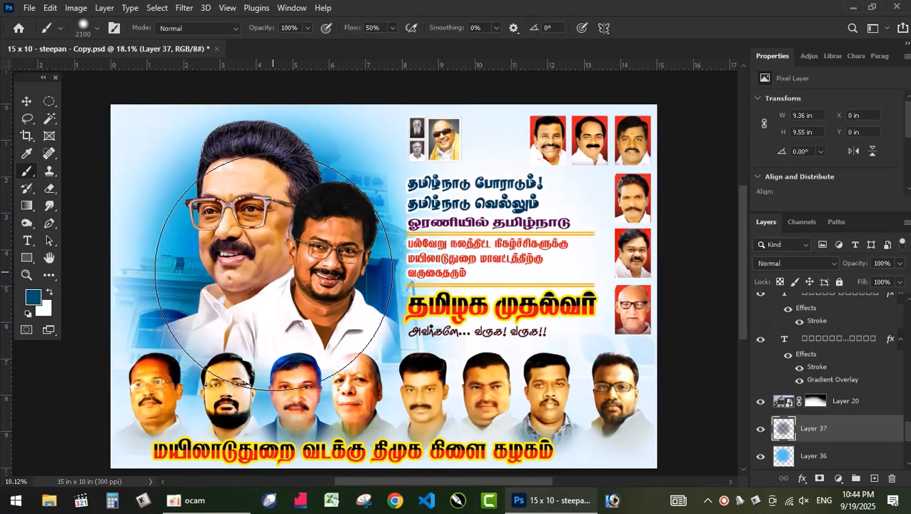
pyautogui.click(276, 272)
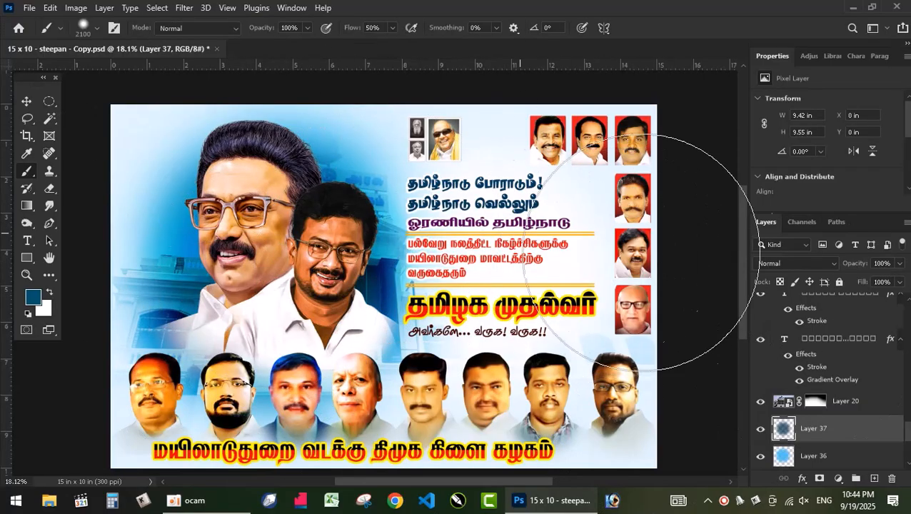
pyautogui.click(26, 103)
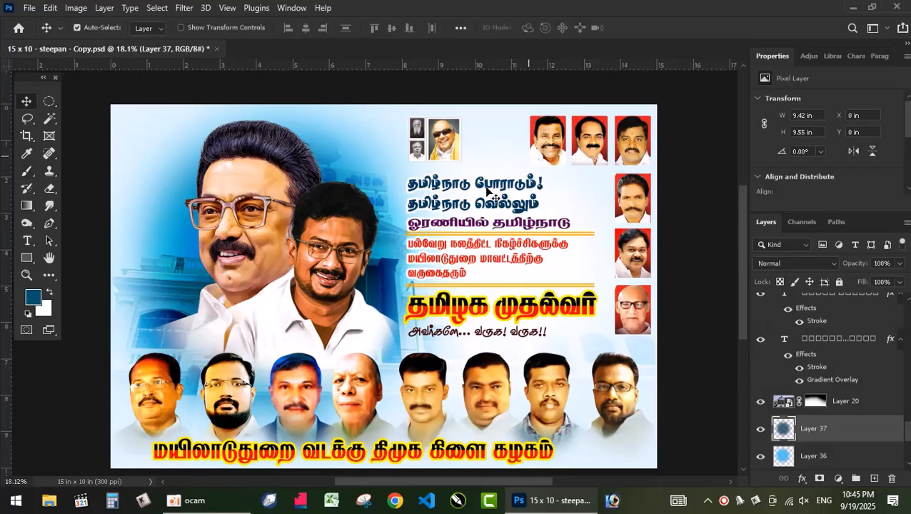
# - Apply the Texturizer filter to the dark blue glow layer with Sandstone texture, 106% scaling and relief 9
pyautogui.scroll(3, 285, 270)
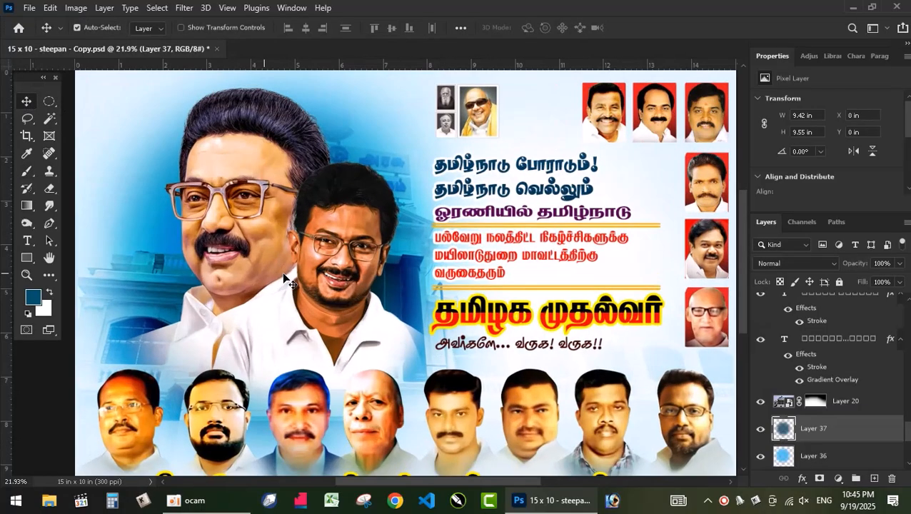
pyautogui.scroll(-5, 289, 275)
pyautogui.scroll(2, 290, 278)
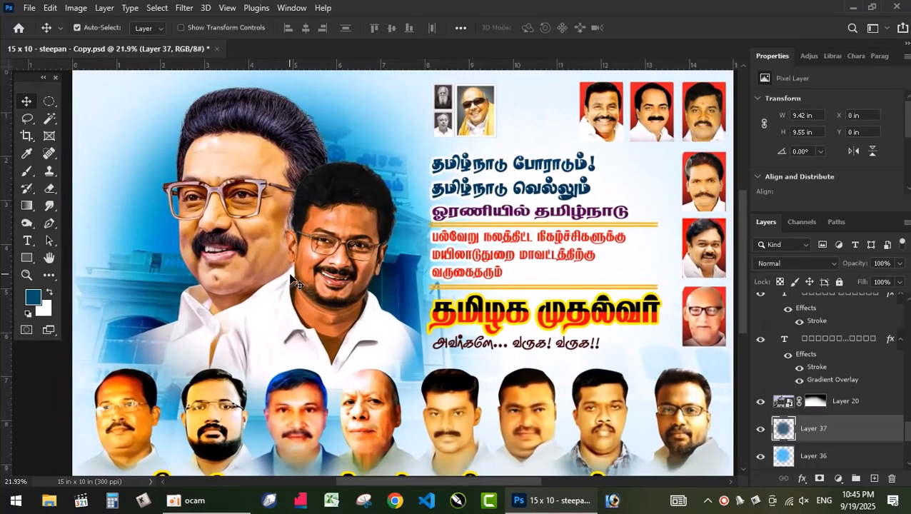
pyautogui.scroll(-3, 290, 278)
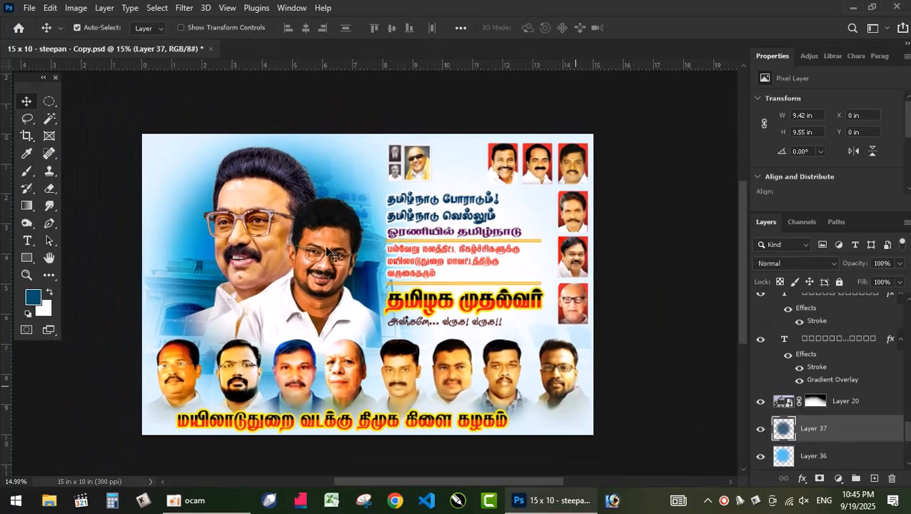
pyautogui.scroll(5, 238, 241)
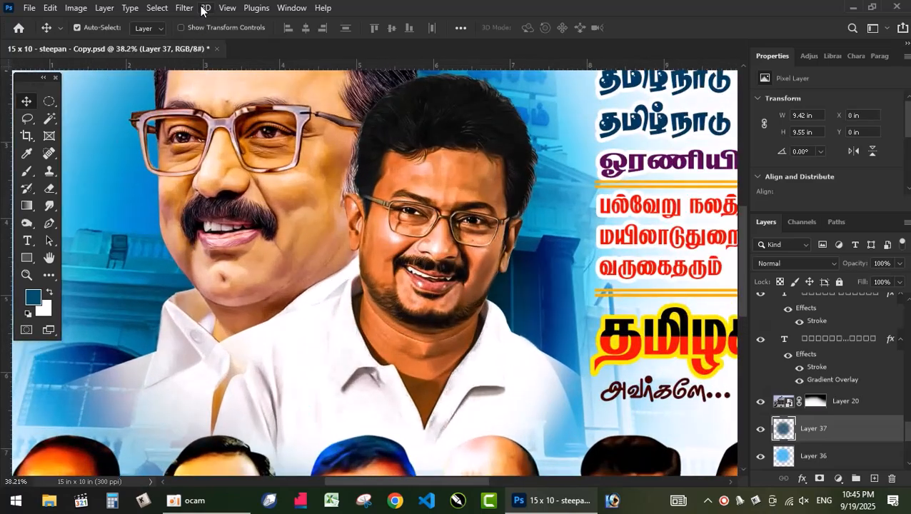
pyautogui.click(184, 7)
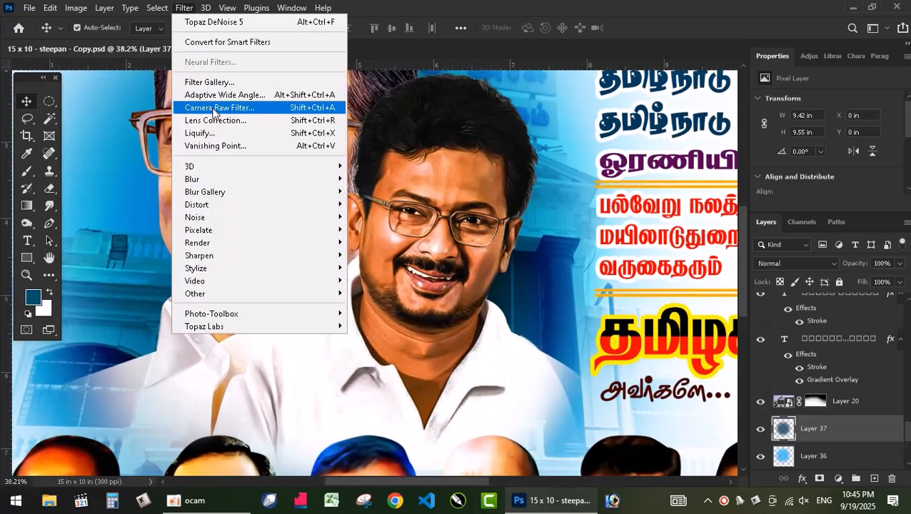
pyautogui.press('Escape')
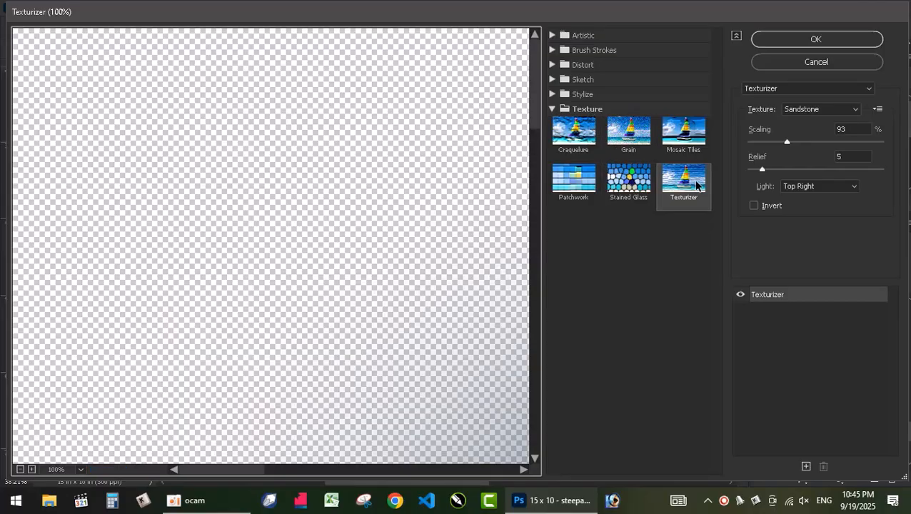
pyautogui.click(691, 187)
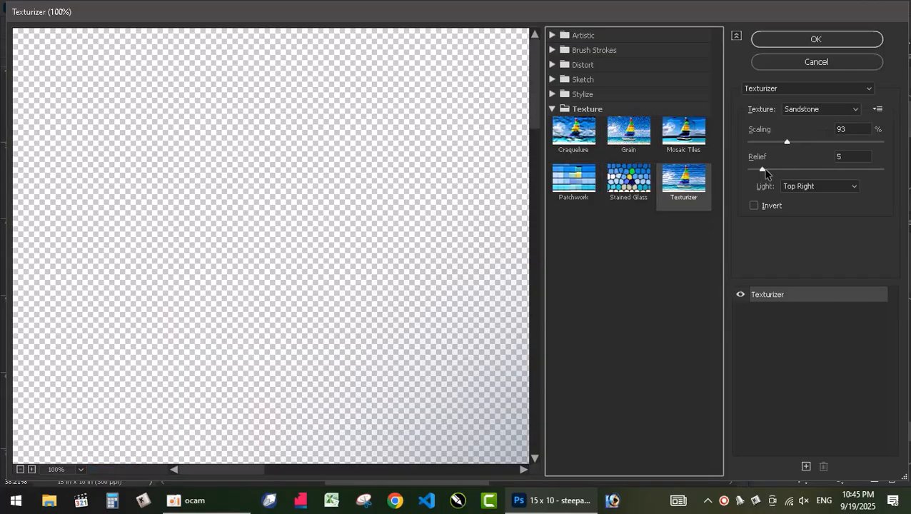
pyautogui.moveTo(787, 145); pyautogui.dragTo(798, 147)
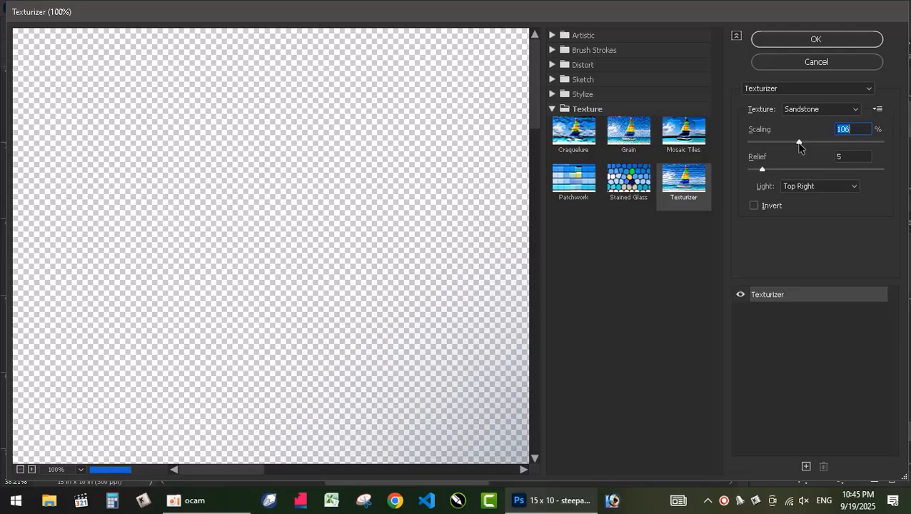
pyautogui.moveTo(763, 172); pyautogui.dragTo(773, 173)
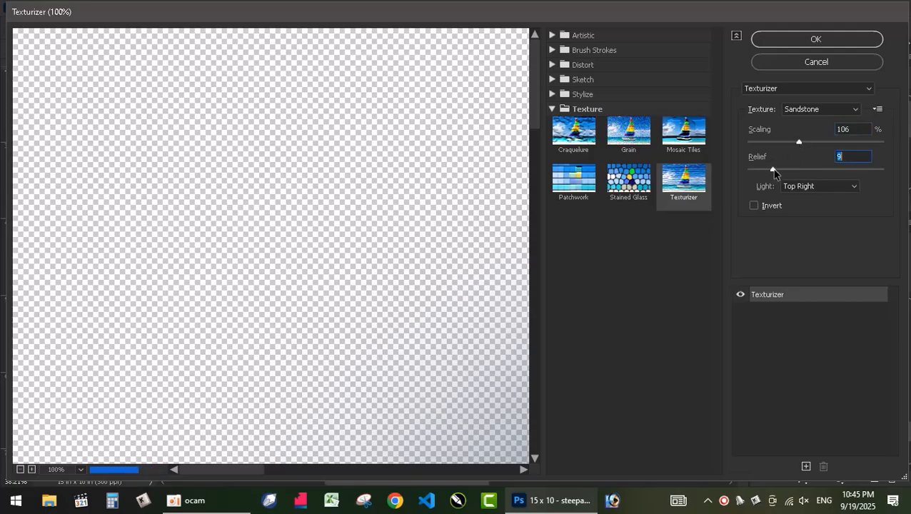
pyautogui.click(839, 43)
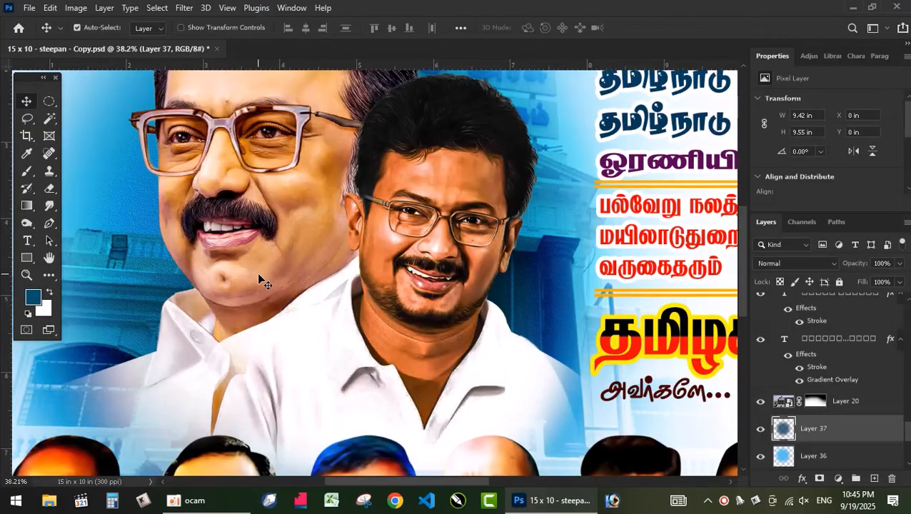
# - Reapply the last Filter Gallery effect to the dark blue glow layer and check the texture behind the portraits
pyautogui.scroll(4, 147, 243)
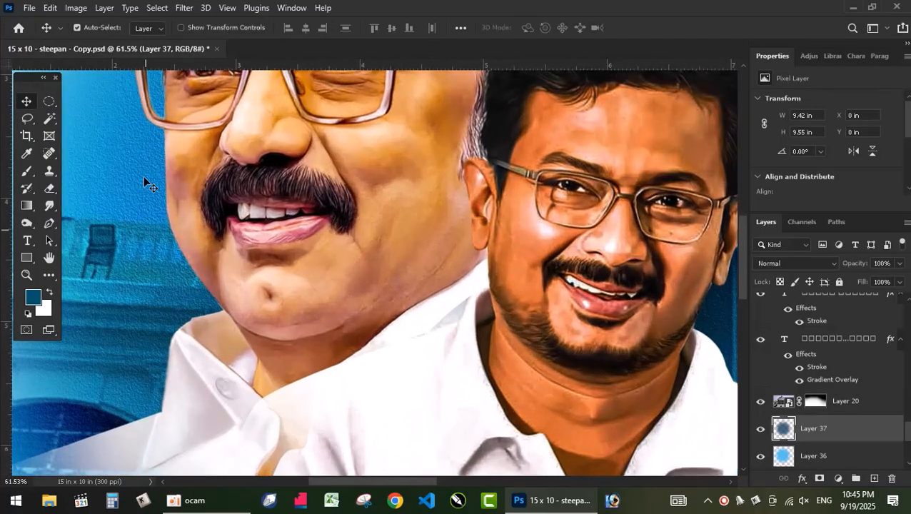
pyautogui.scroll(-5, 178, 308)
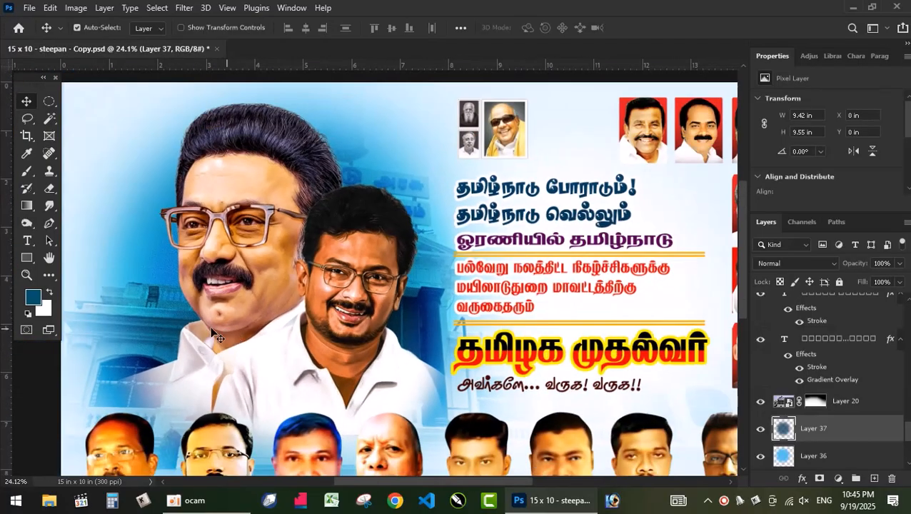
pyautogui.scroll(3, 190, 325)
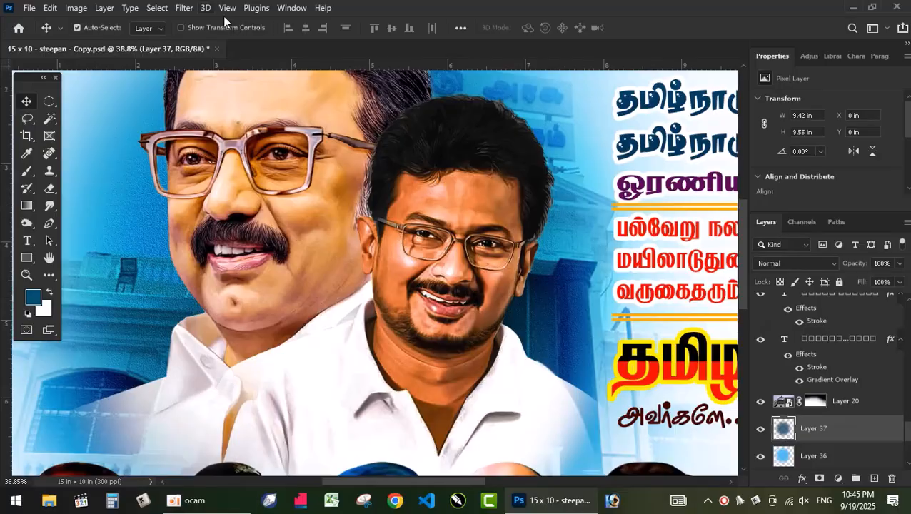
pyautogui.click(183, 9)
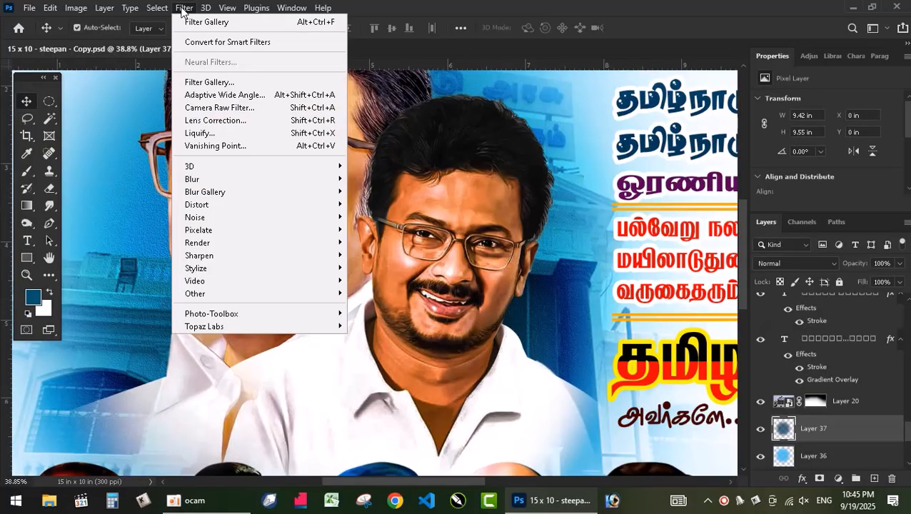
pyautogui.click(238, 23)
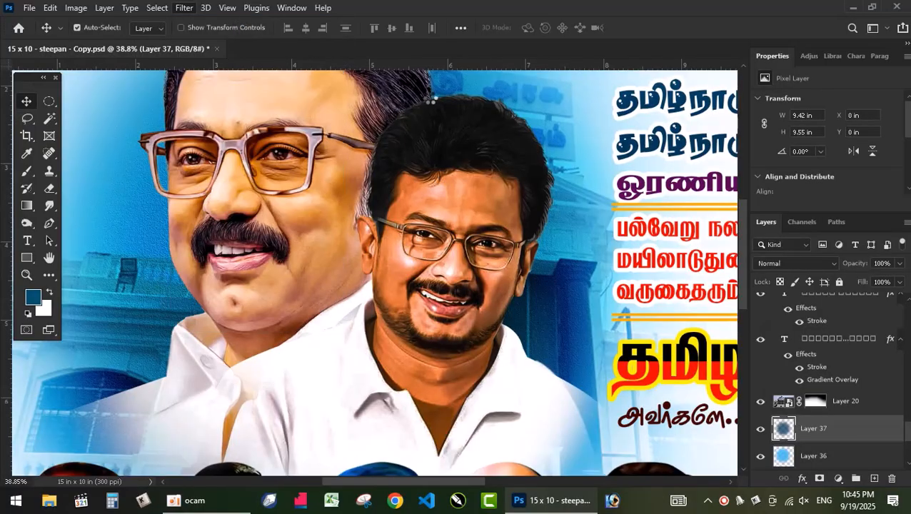
pyautogui.scroll(-2, 328, 322)
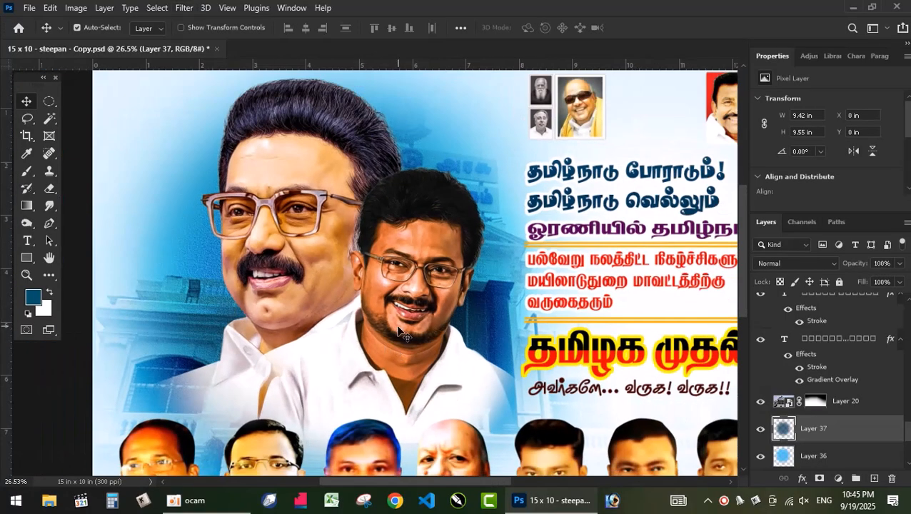
pyautogui.scroll(-1, 400, 332)
pyautogui.scroll(-1, 449, 346)
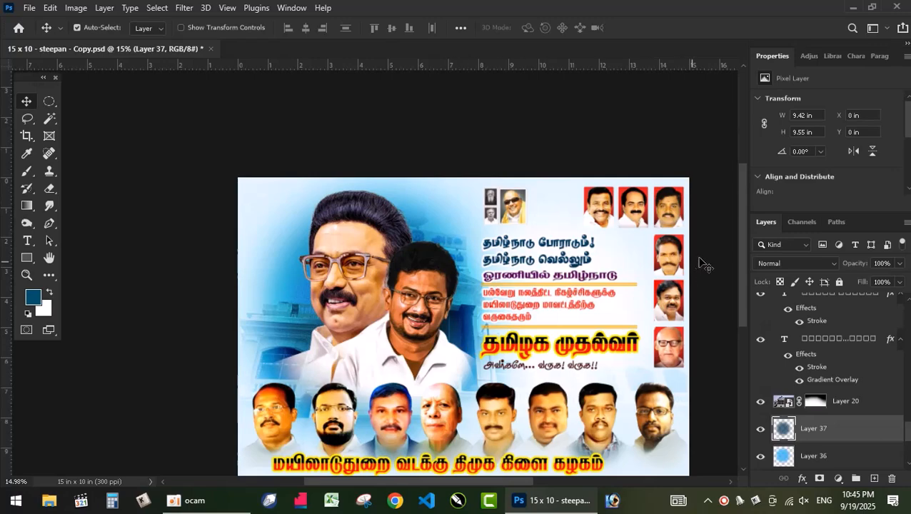
pyautogui.scroll(-2, 739, 250)
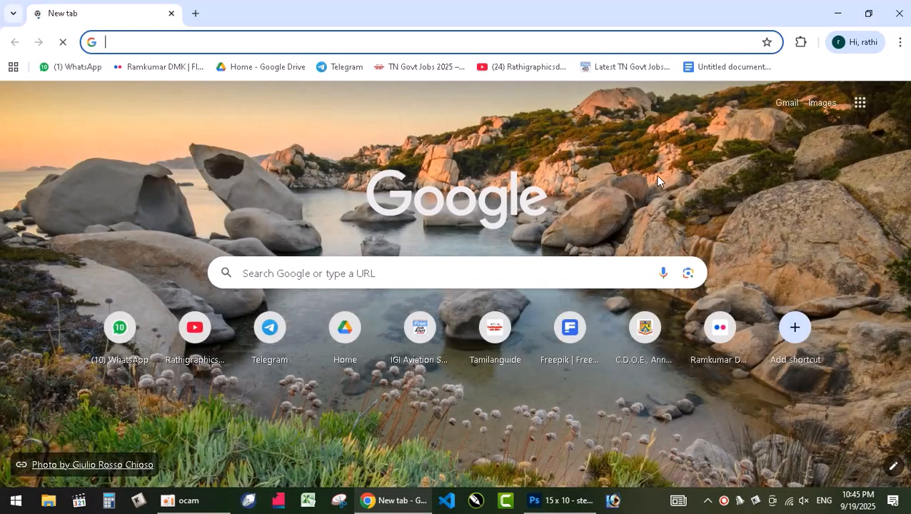
# - Switch to Chrome and search Google for "color background"
pyautogui.click(234, 34)
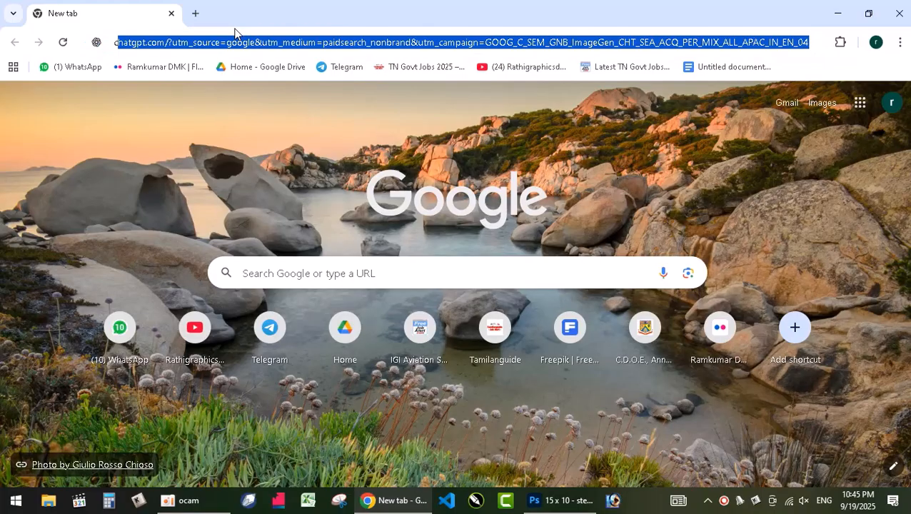
pyautogui.write('color')
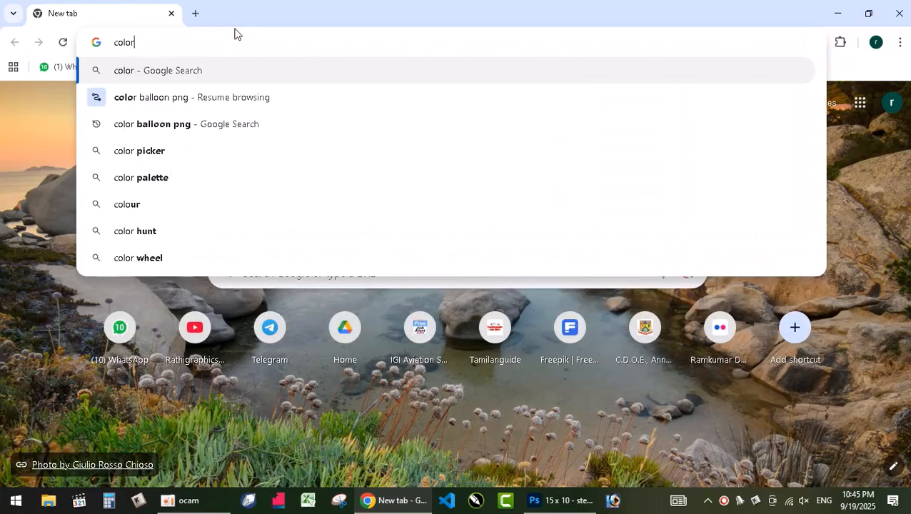
pyautogui.write(' backg')
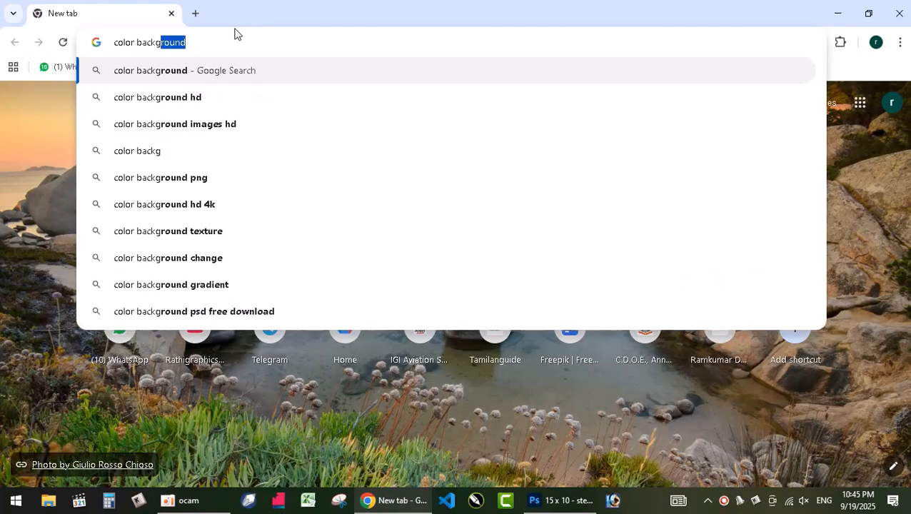
pyautogui.write('round')
pyautogui.press('Return')
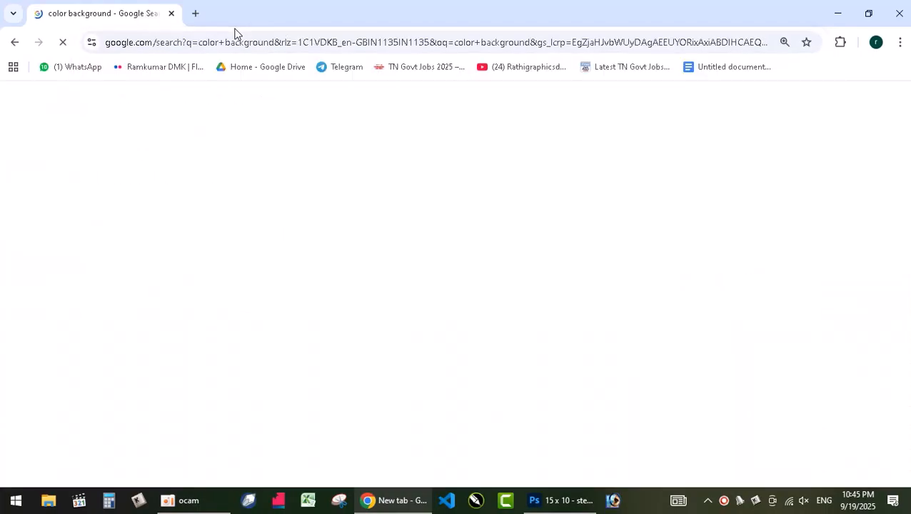
# - Browse more image results and open the preview of Freepik's blurred yellow, orange and blue colour background
pyautogui.scroll(-3, 456, 329)
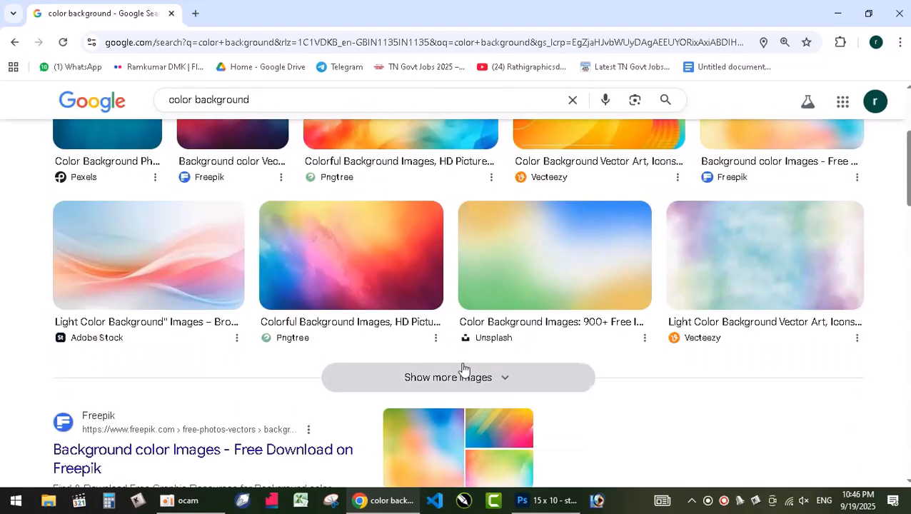
pyautogui.click(460, 377)
pyautogui.scroll(-4, 488, 375)
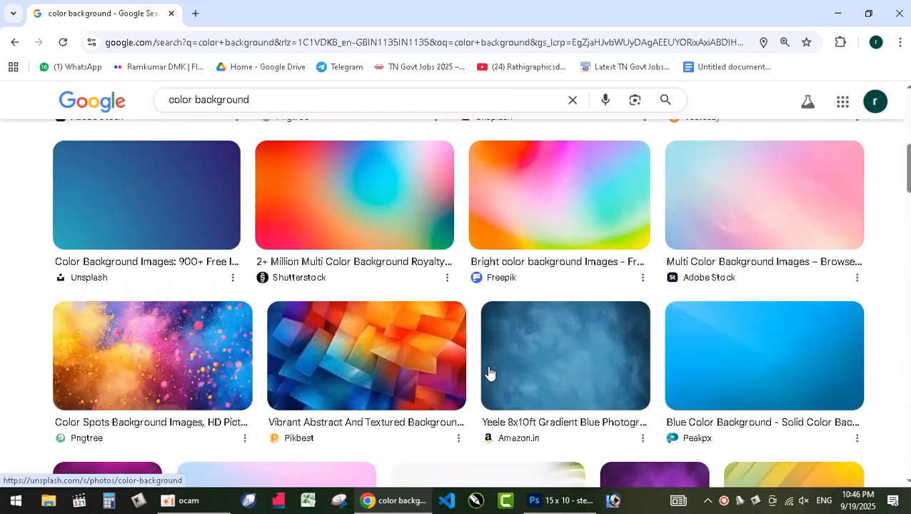
pyautogui.scroll(-9, 489, 373)
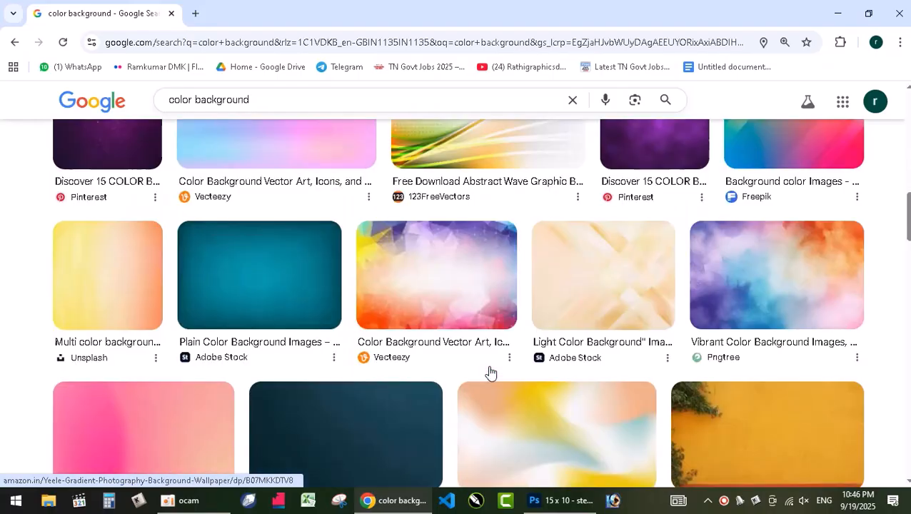
pyautogui.scroll(-5, 491, 372)
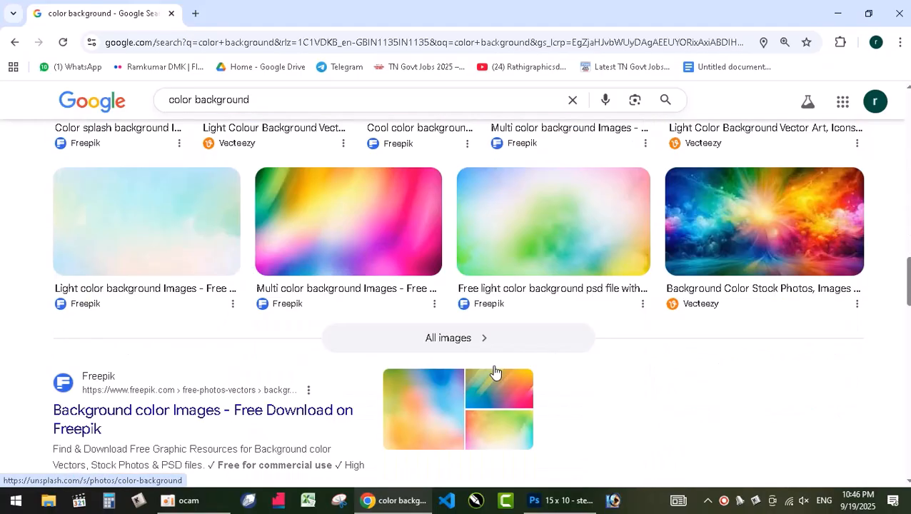
pyautogui.click(571, 252)
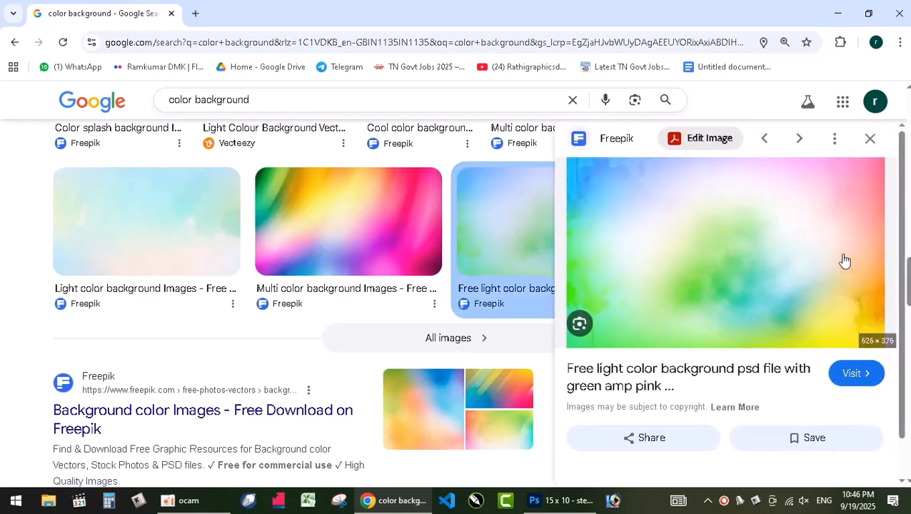
pyautogui.scroll(-4, 792, 278)
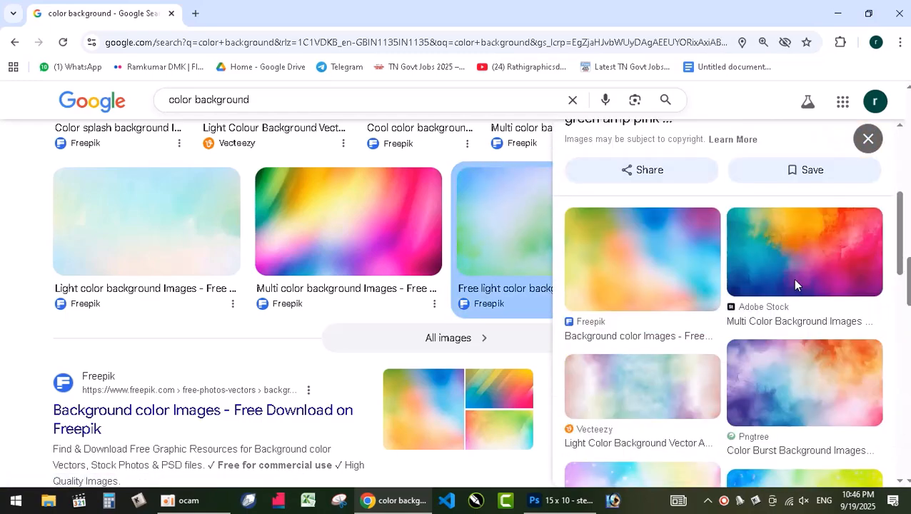
pyautogui.click(636, 291)
# - Open the blurred multicolour background image in its own tab and copy it
pyautogui.rightClick(697, 247)
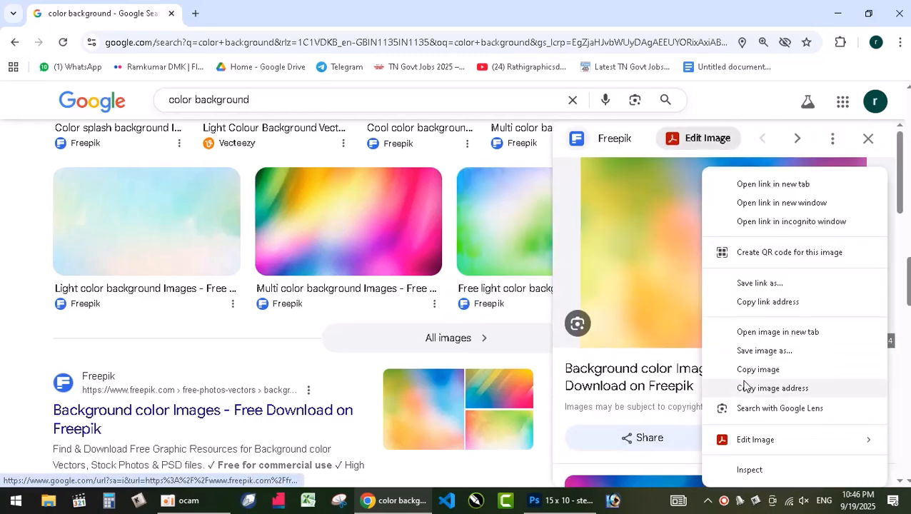
pyautogui.click(774, 333)
pyautogui.click(270, 16)
pyautogui.rightClick(454, 279)
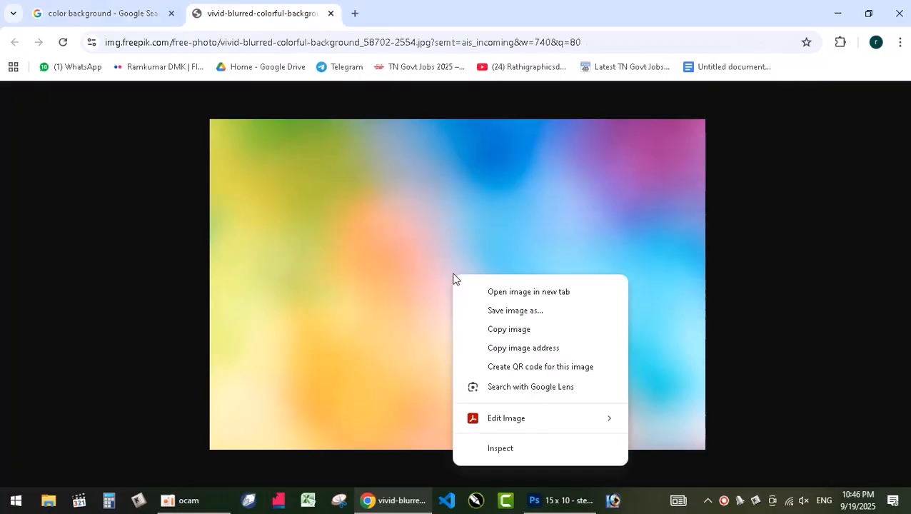
pyautogui.click(491, 332)
# - Switch to Photoshop, paste the multicolour image above Layer 37 and convert it to a smart object
pyautogui.hotkey('alt', 'Tab')
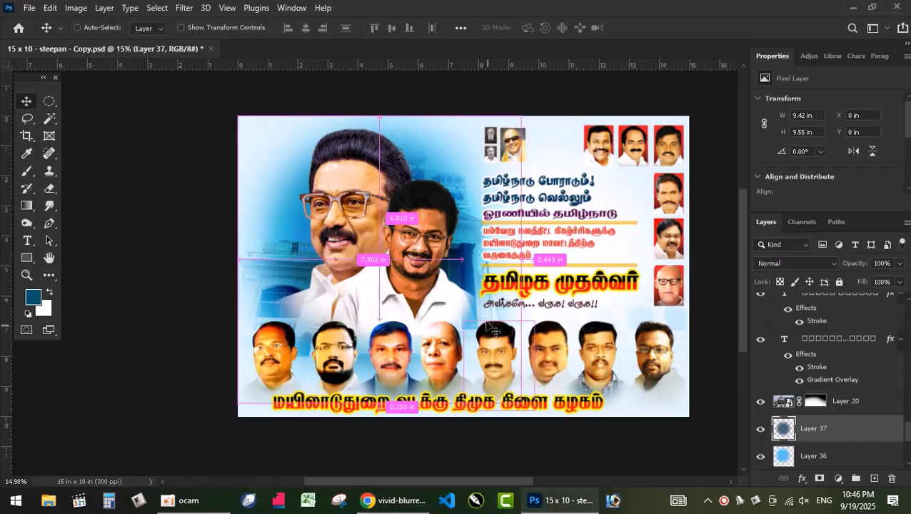
pyautogui.hotkey('ctrl', 'v')
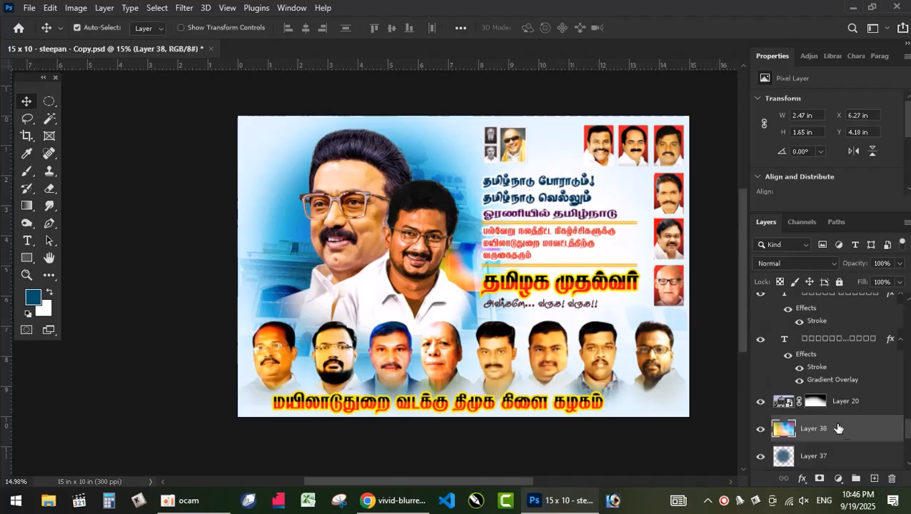
pyautogui.rightClick(848, 427)
pyautogui.click(744, 204)
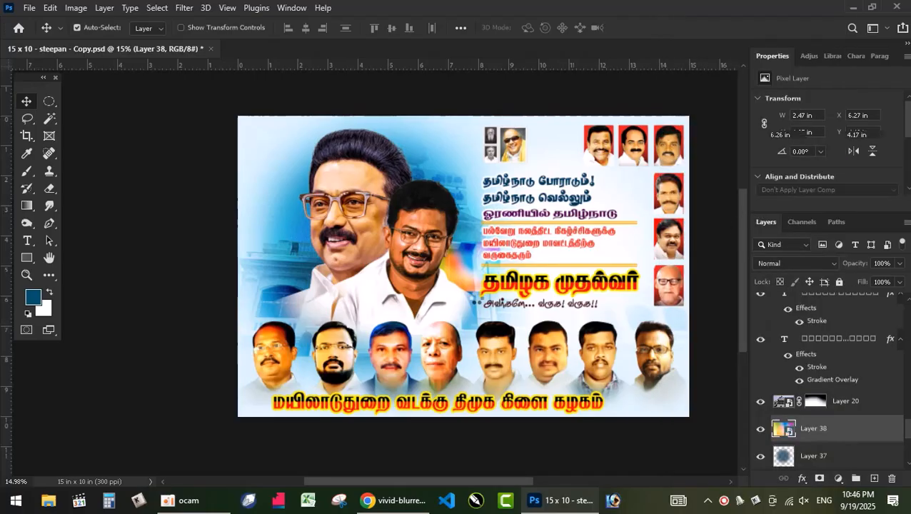
# - Scale the multicolour image to about 15.29 × 10.21 in so it covers the whole banner
pyautogui.hotkey('ctrl', 't')
pyautogui.moveTo(493, 267); pyautogui.dragTo(703, 133)
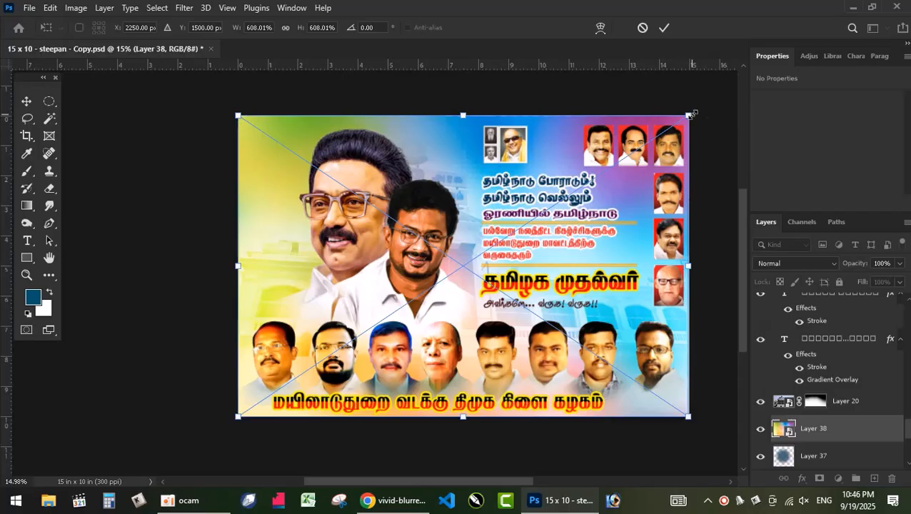
pyautogui.press('Return')
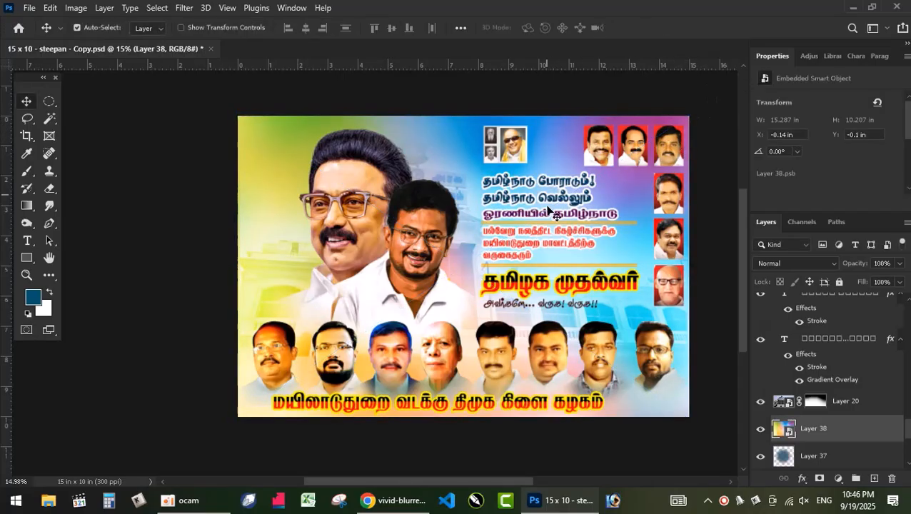
pyautogui.scroll(3, 547, 200)
pyautogui.scroll(-3, 549, 212)
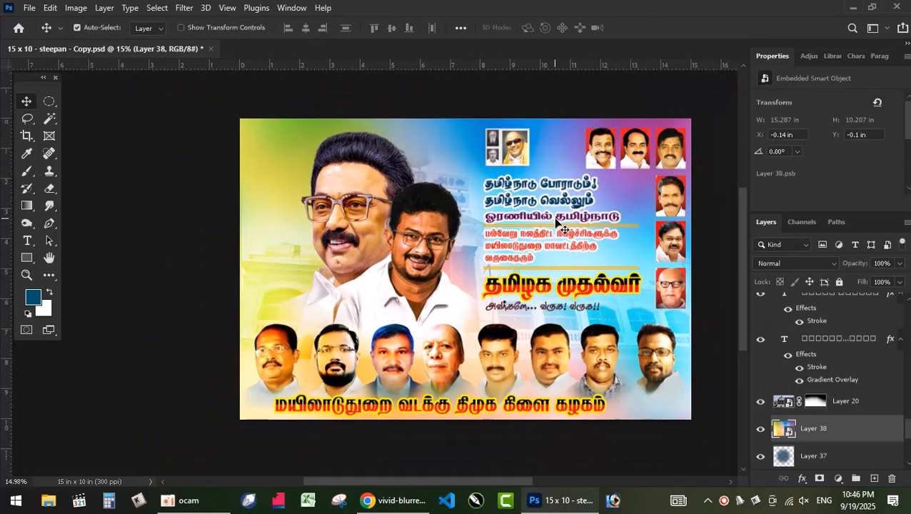
# - Reorder the multicolour image layer so it sits between the light blue glow layers, Layer 36 and Layer 35
pyautogui.hotkey('ctrl', 'shift', '[')
pyautogui.hotkey('ctrl', ']')
pyautogui.hotkey('ctrl', ']')
pyautogui.hotkey('ctrl', ']')
pyautogui.hotkey('ctrl', ']')
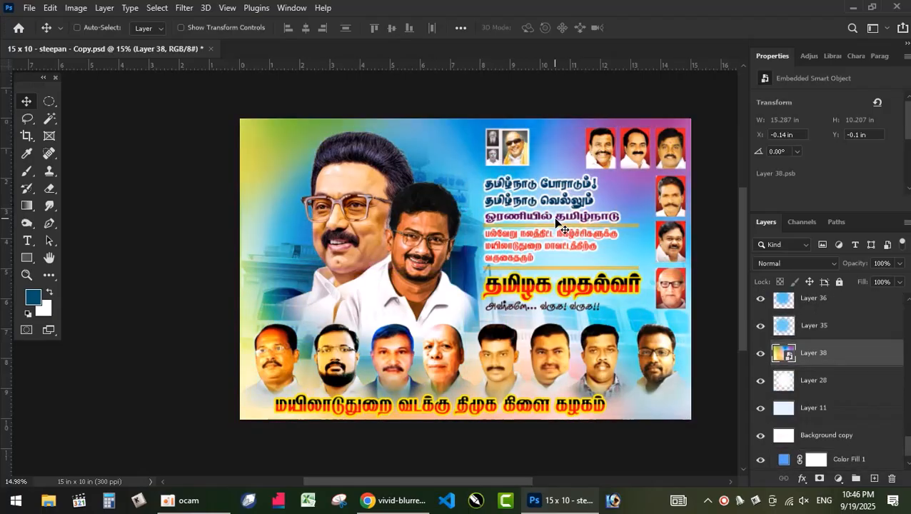
pyautogui.hotkey('ctrl', ']')
# - Raise the white glow layer, Layer 28, above the multicolour image and Layer 36
pyautogui.click(813, 383)
pyautogui.hotkey('ctrl', ']')
pyautogui.hotkey('ctrl', ']')
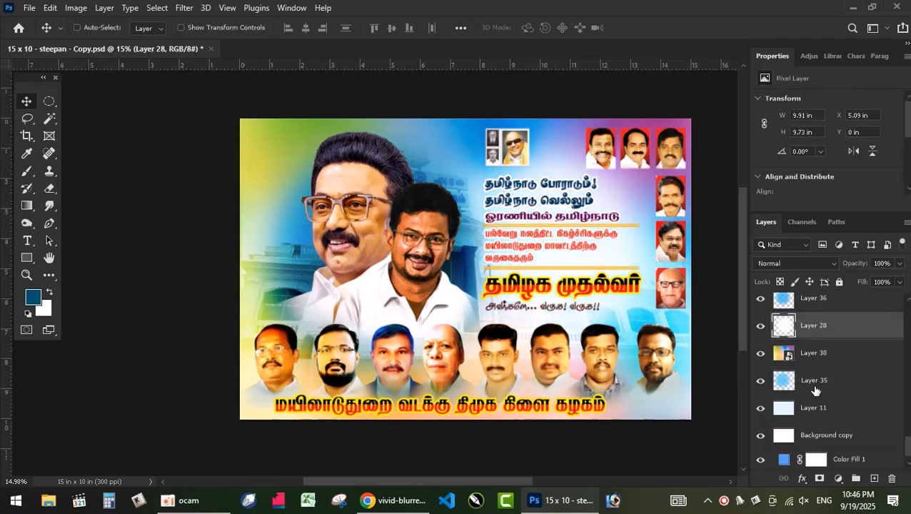
pyautogui.hotkey('ctrl', ']')
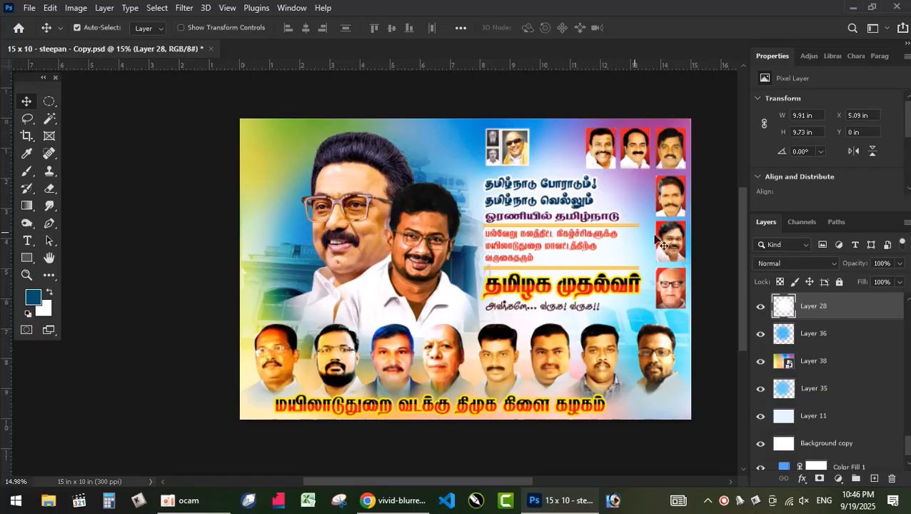
pyautogui.scroll(2, 459, 199)
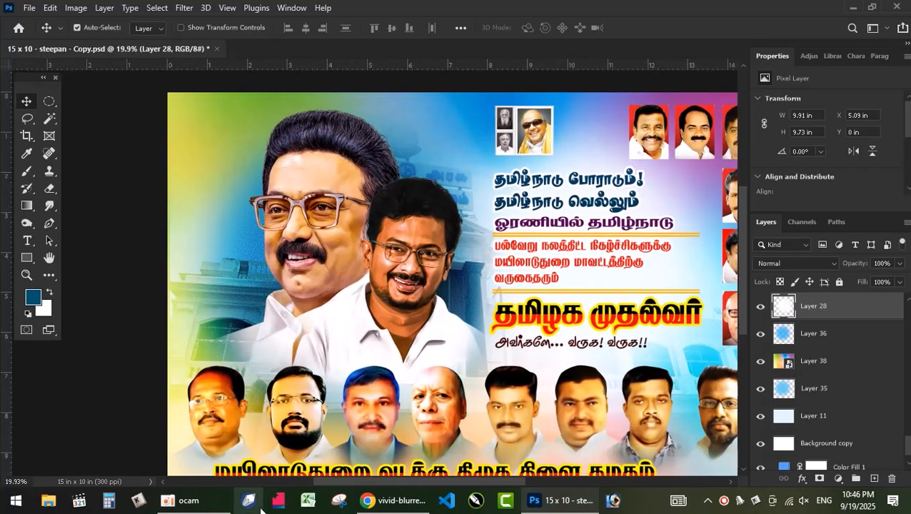
pyautogui.scroll(-2, 611, 186)
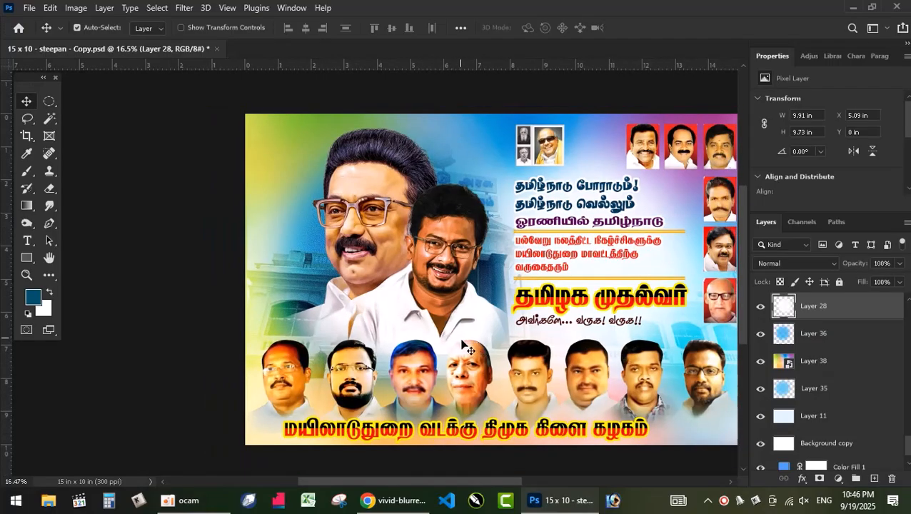
# - Switch to Chrome, search Google for "texture background" and show the image results
pyautogui.click(386, 499)
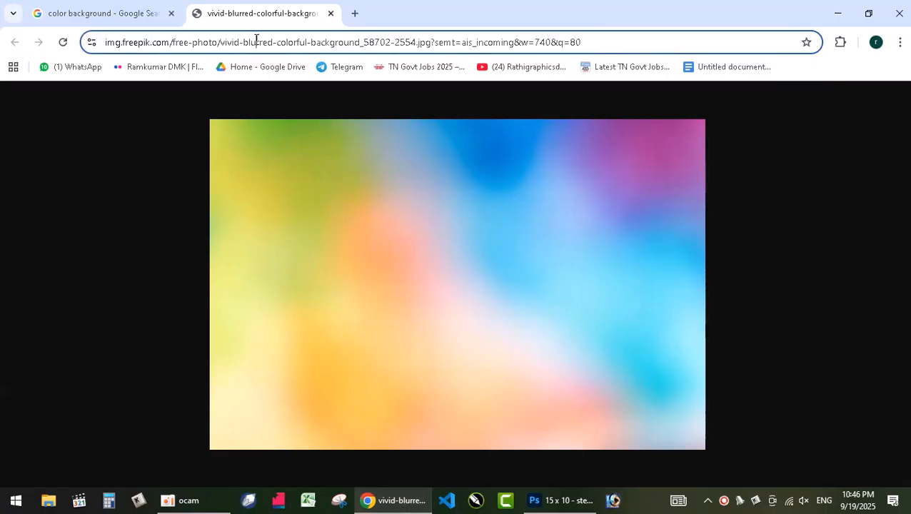
pyautogui.click(260, 44)
pyautogui.write('te')
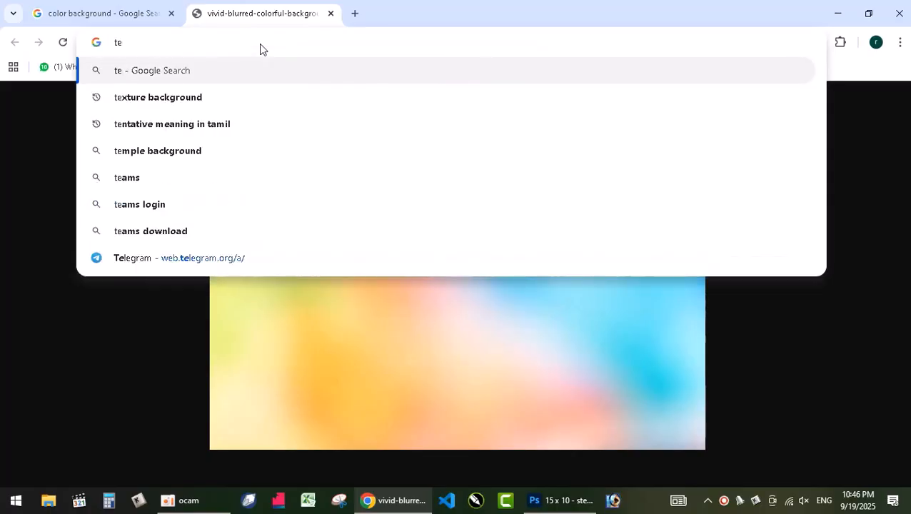
pyautogui.press('Down')
pyautogui.press('Down')
pyautogui.press('Up')
pyautogui.press('Return')
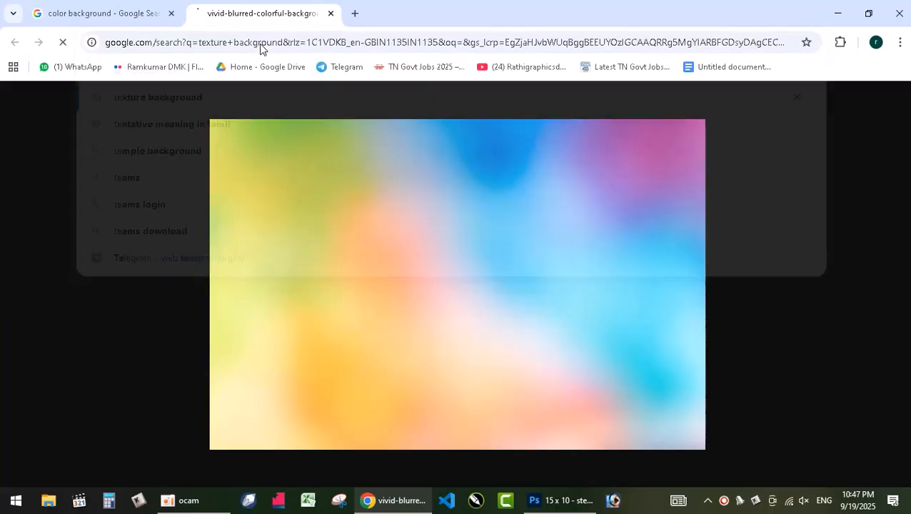
pyautogui.click(154, 166)
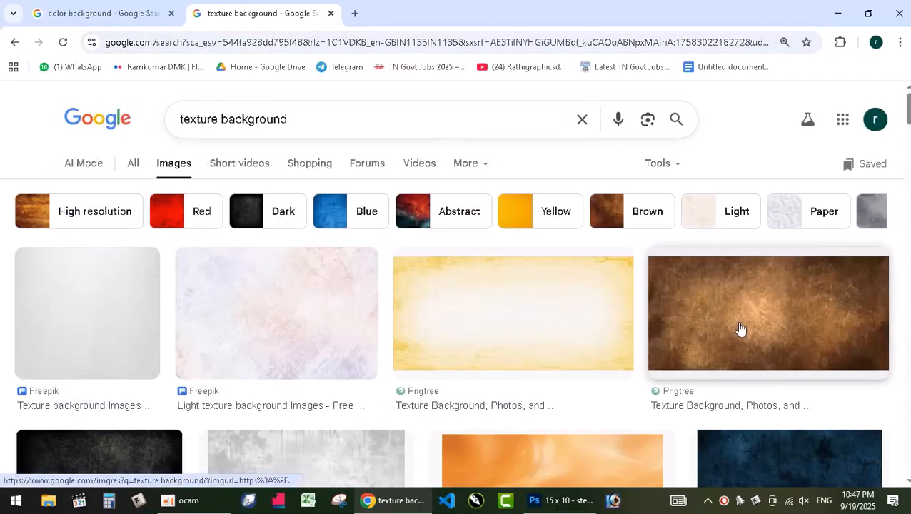
# - Open Pngtree's orange overlay texture background in its own tab and copy the image
pyautogui.scroll(-2, 541, 335)
pyautogui.scroll(-1, 540, 335)
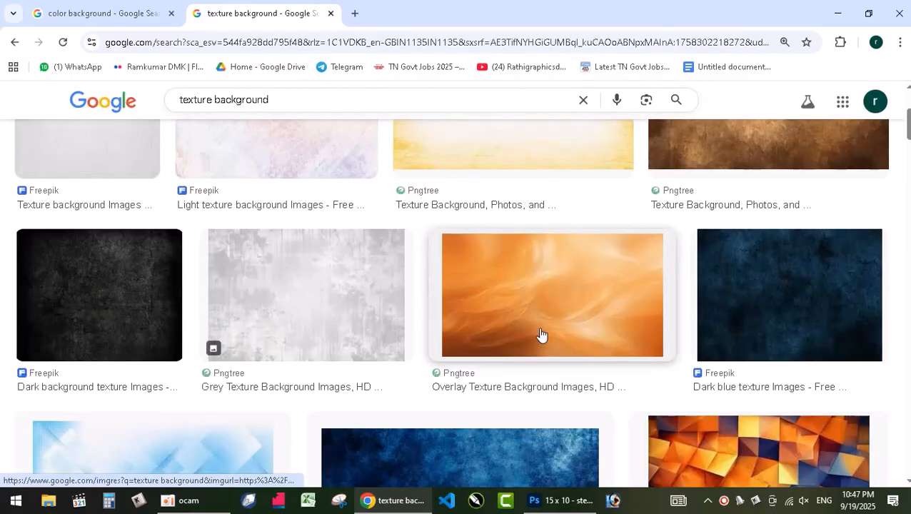
pyautogui.click(548, 305)
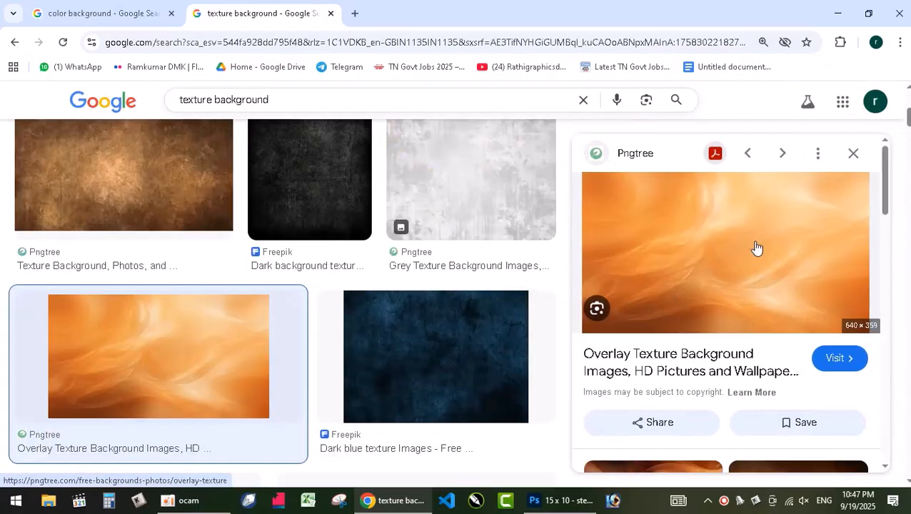
pyautogui.rightClick(755, 243)
pyautogui.click(643, 332)
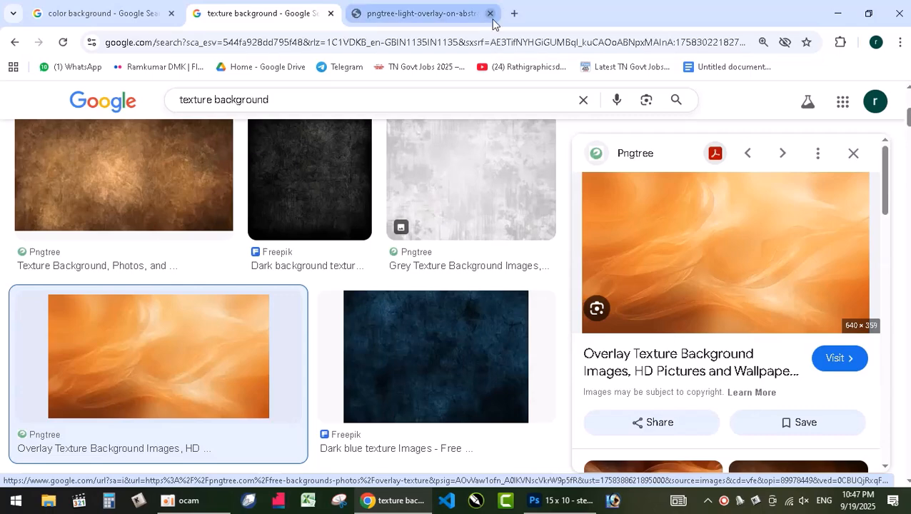
pyautogui.click(432, 22)
pyautogui.rightClick(459, 238)
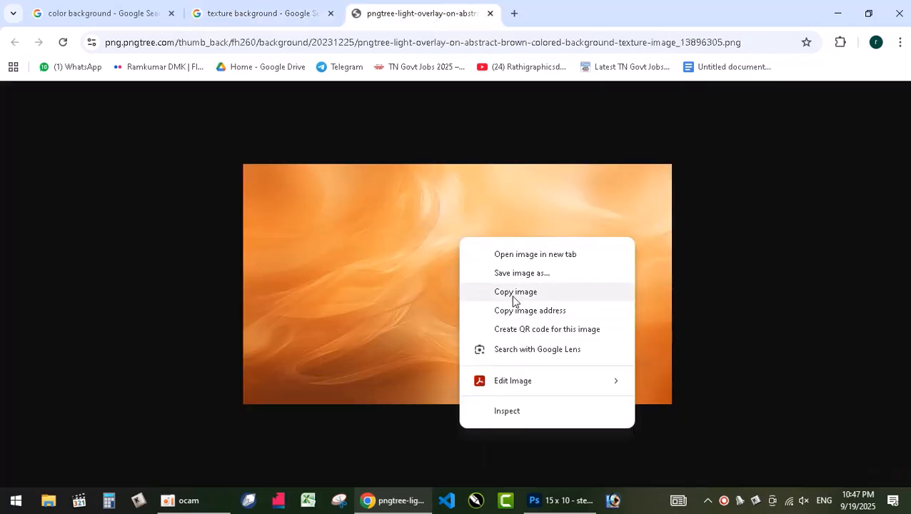
pyautogui.click(509, 292)
# - Switch to Photoshop, paste the orange texture above Layer 28 and convert it to a smart object
pyautogui.click(564, 499)
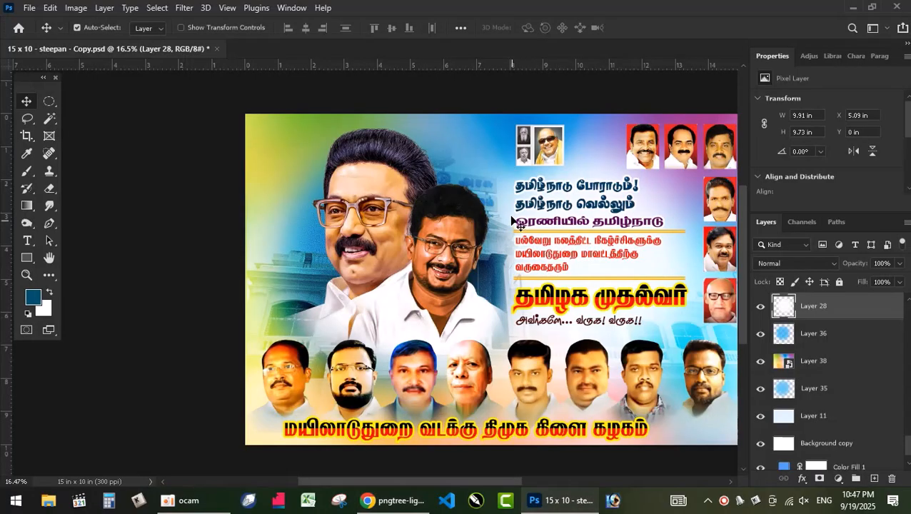
pyautogui.hotkey('ctrl', 'v')
pyautogui.rightClick(858, 312)
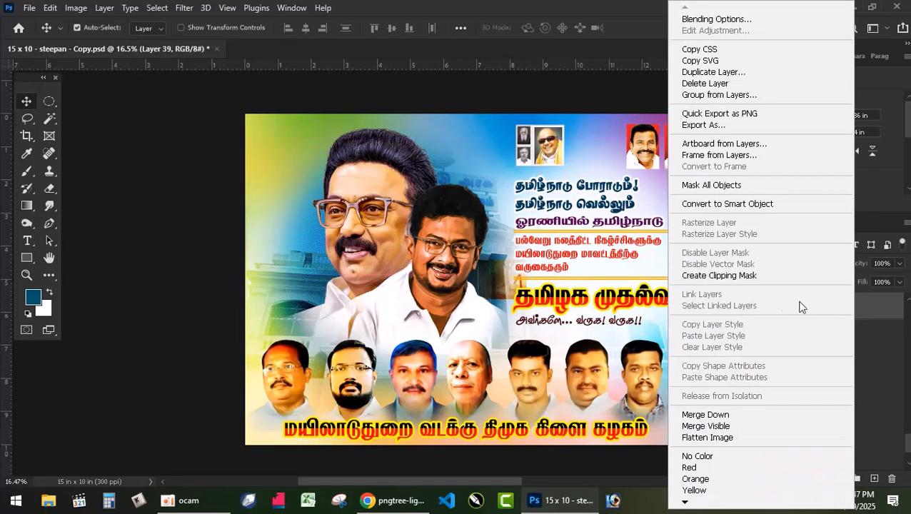
pyautogui.click(748, 206)
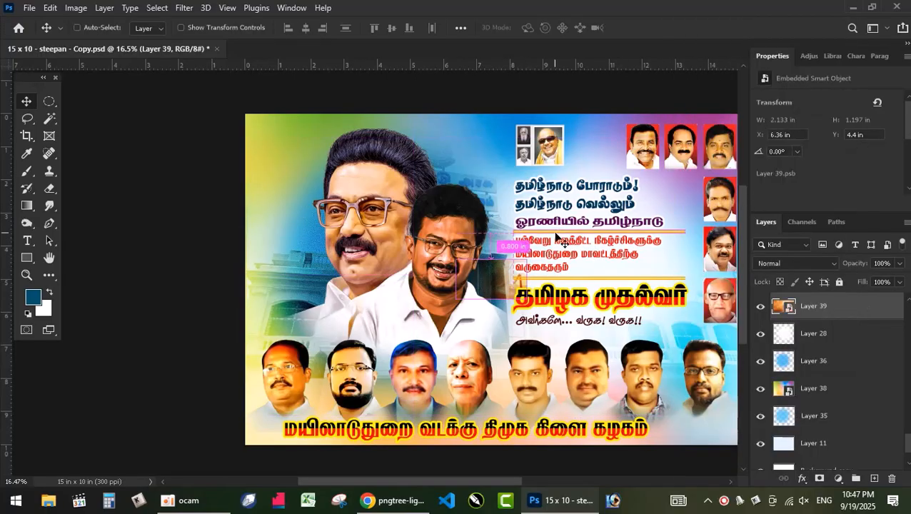
# - Scale the orange texture to about 1439% so it extends past all edges of the banner
pyautogui.hotkey('ctrl', 't')
pyautogui.moveTo(491, 258); pyautogui.dragTo(536, 227)
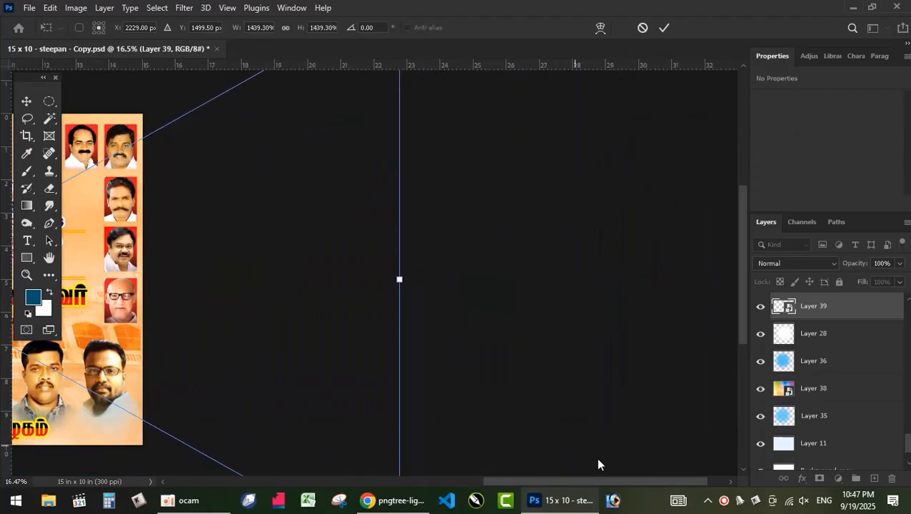
pyautogui.moveTo(611, 484); pyautogui.dragTo(464, 471)
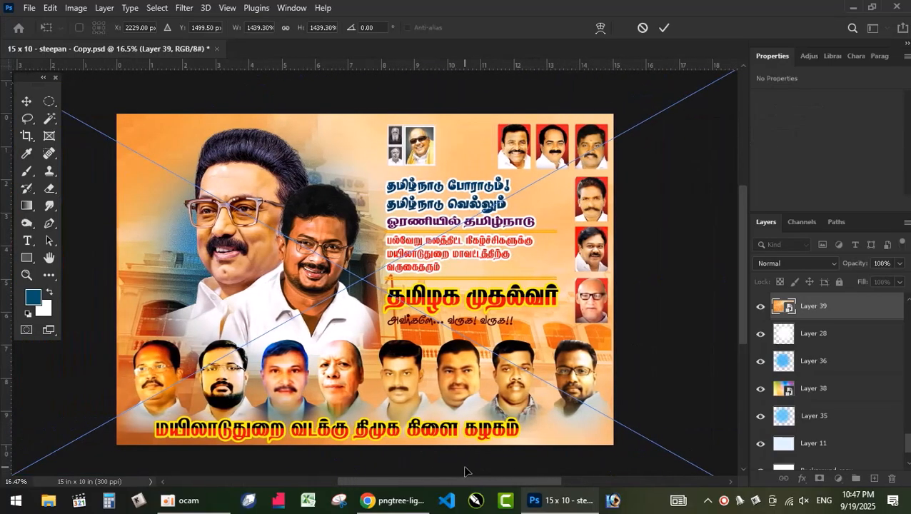
pyautogui.press('Return')
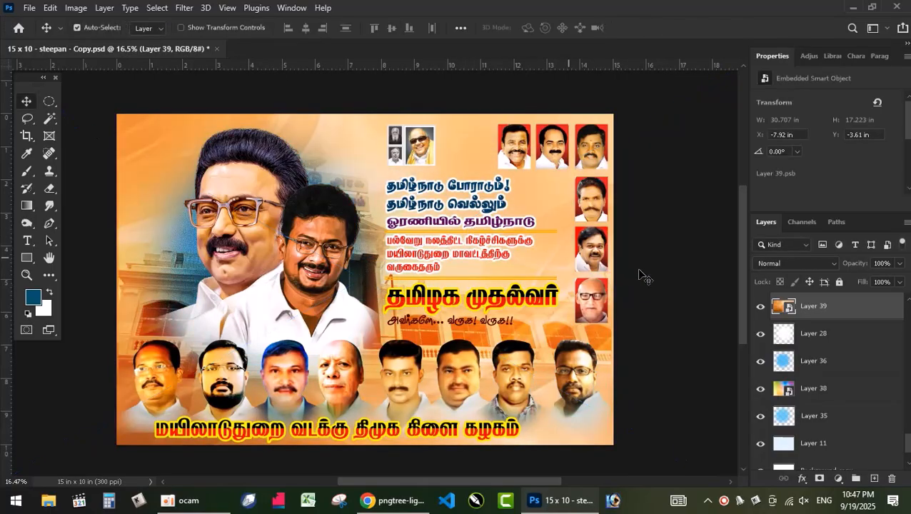
# - Move the orange texture layer down the stack to just beneath the multicolour image layer
pyautogui.hotkey('ctrl', '[')
pyautogui.hotkey('ctrl', '[')
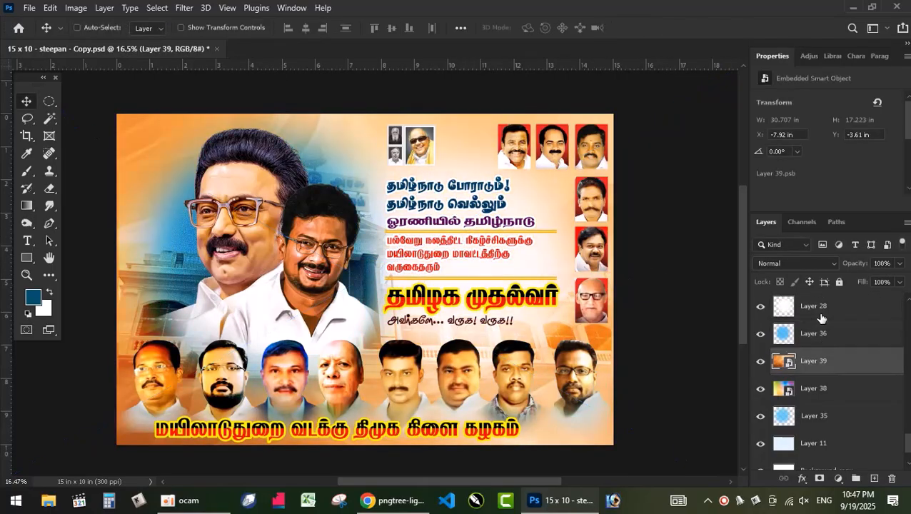
pyautogui.hotkey('ctrl', '[')
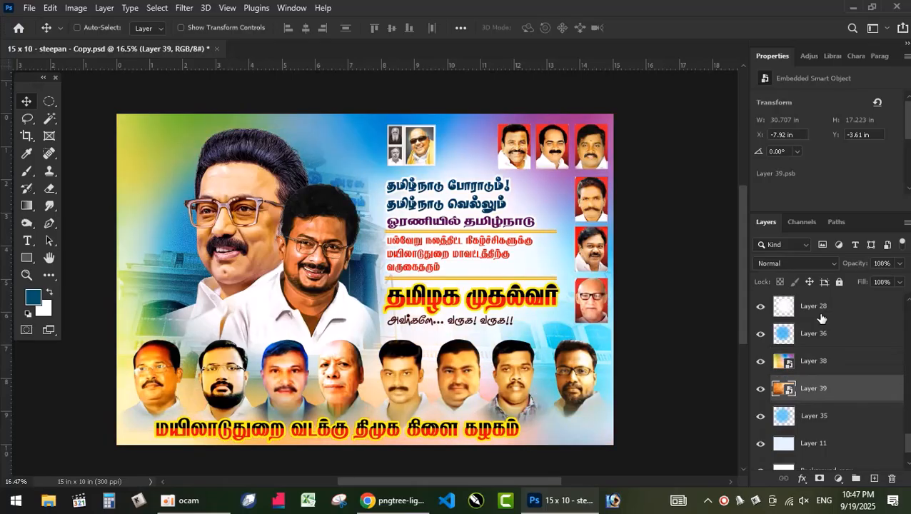
# - Move the orange texture layer up the stack to just above the multicolour image layer
pyautogui.hotkey('ctrl', '[')
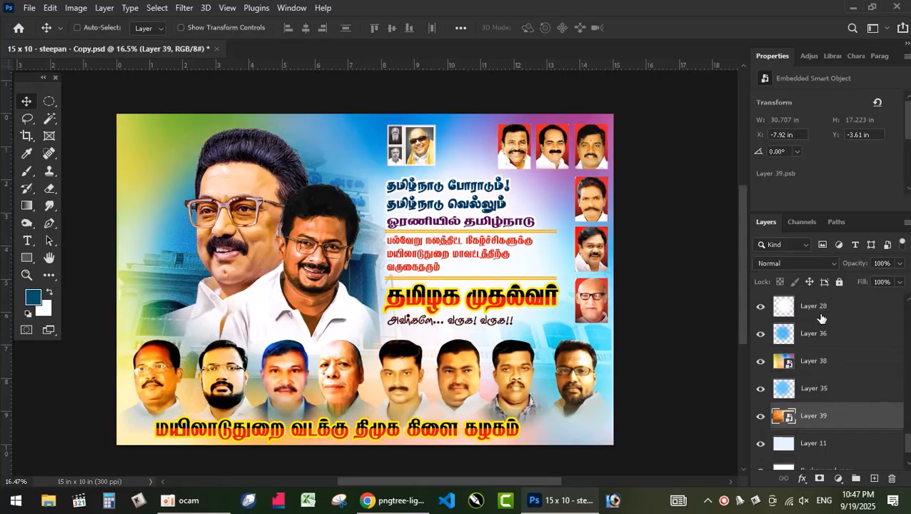
pyautogui.hotkey('ctrl', ']')
pyautogui.hotkey('ctrl', ']')
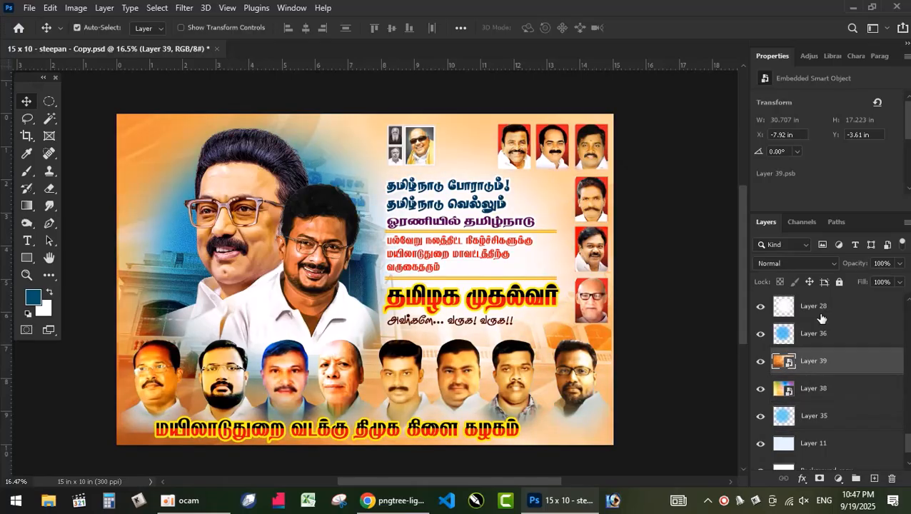
# - Try successive blend modes on the orange texture layer and settle on Divide
pyautogui.click(788, 258)
pyautogui.click(780, 169)
pyautogui.press('Down')
pyautogui.press('Down')
pyautogui.press('Down')
pyautogui.press('Down')
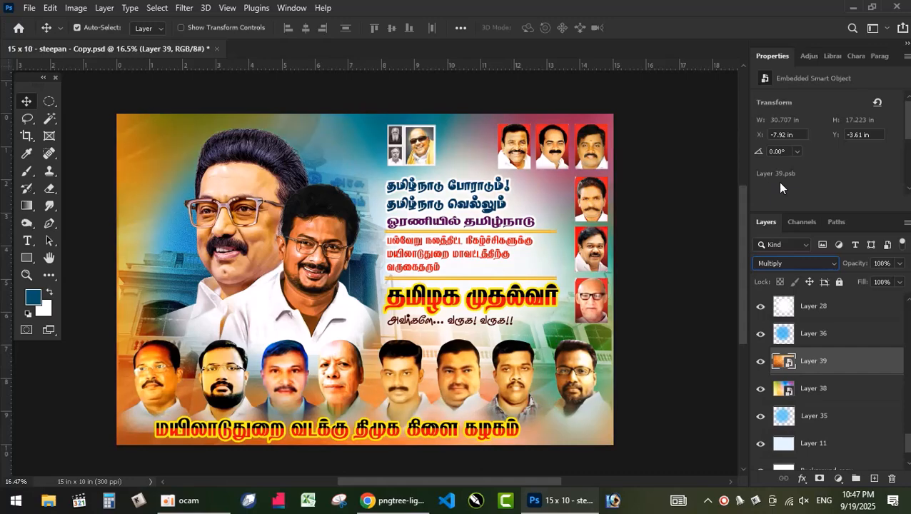
pyautogui.press('Down')
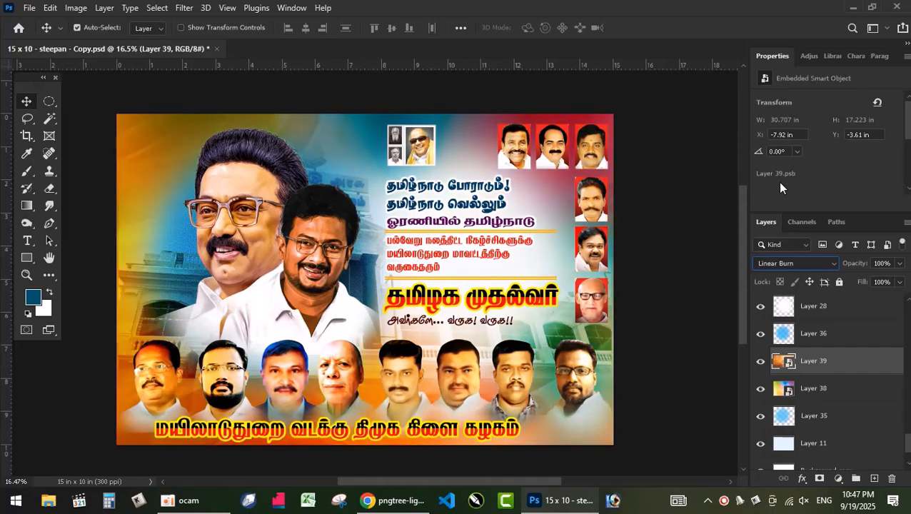
pyautogui.press('Down')
pyautogui.press('Down')
pyautogui.press('Down')
pyautogui.press('Down')
pyautogui.press('Down')
pyautogui.press('Down')
pyautogui.press('Down')
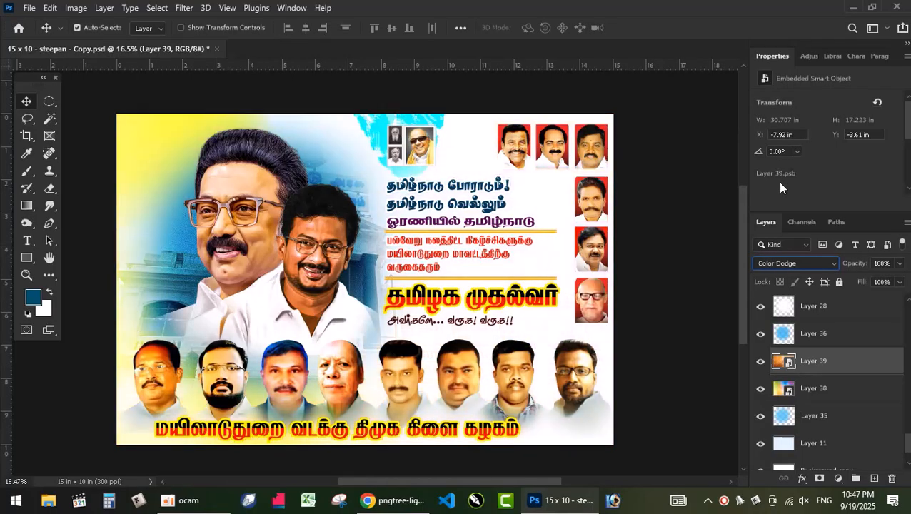
pyautogui.press('Down')
pyautogui.press('Down')
pyautogui.press('Down')
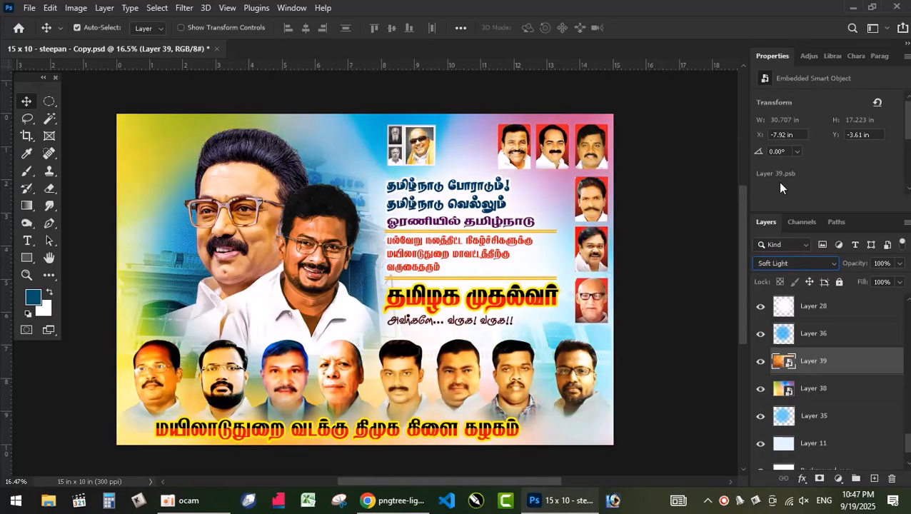
pyautogui.press('Down')
pyautogui.press('Down')
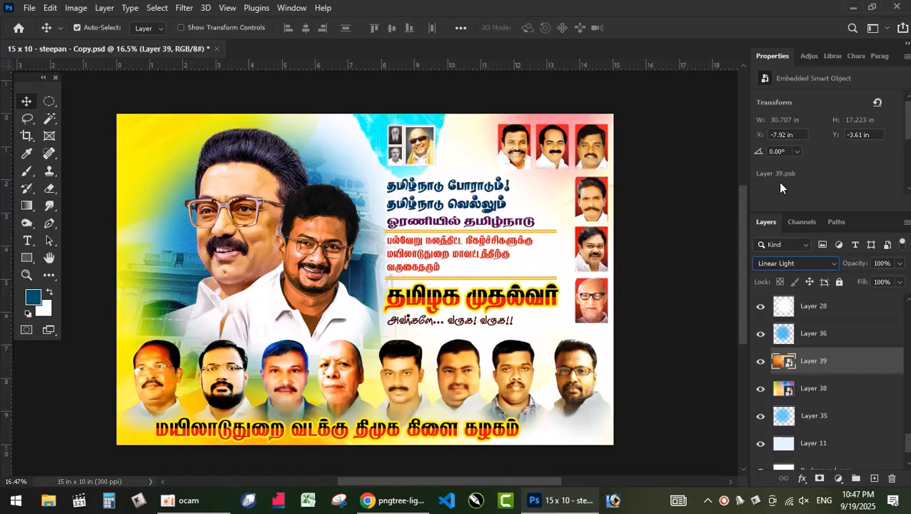
pyautogui.press('Down')
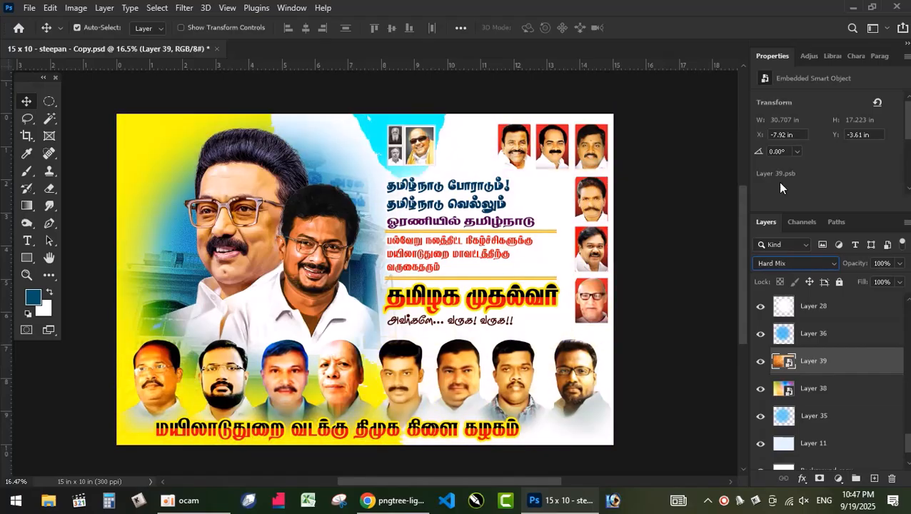
pyautogui.press('Down')
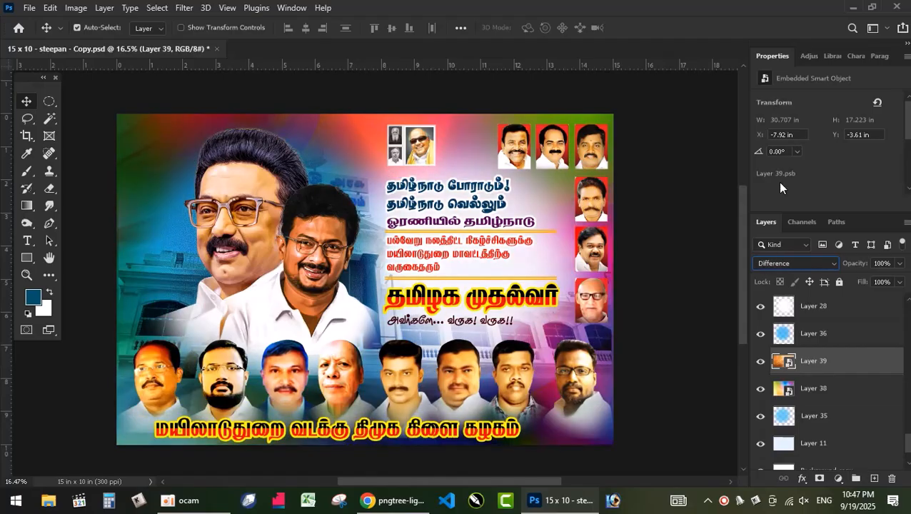
pyautogui.press('Down')
pyautogui.press('Down')
pyautogui.press('Down')
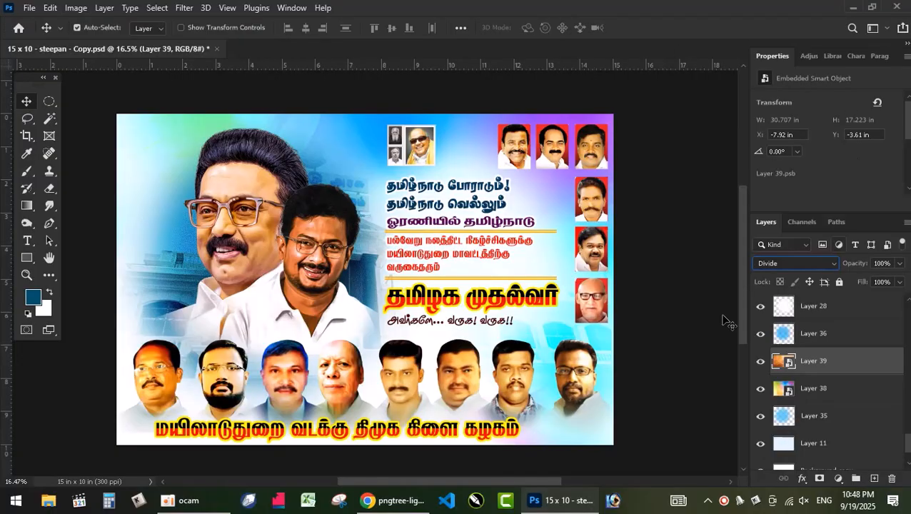
# - Marquee-select a full-width band about 0.89 in high behind the bottom portraits and fill it with the dark blue foreground colour on a new layer
pyautogui.rightClick(49, 100)
pyautogui.click(95, 104)
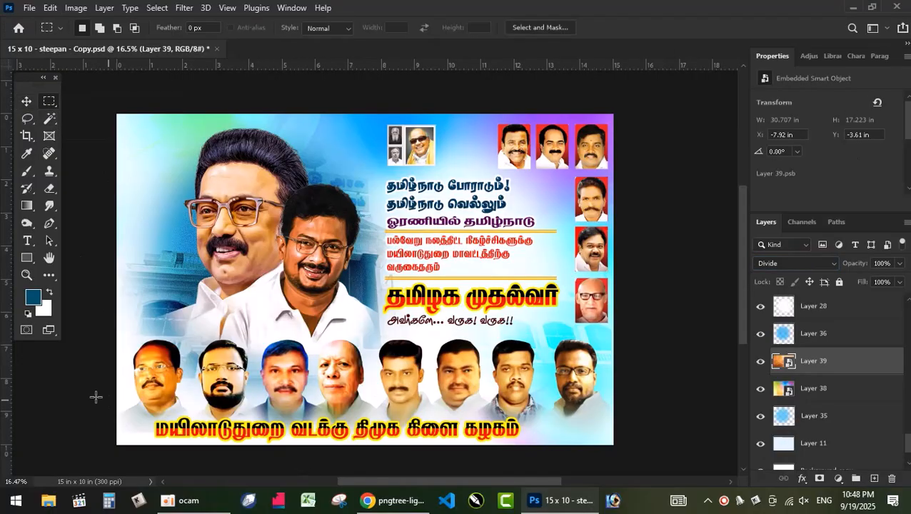
pyautogui.moveTo(90, 391); pyautogui.dragTo(643, 420)
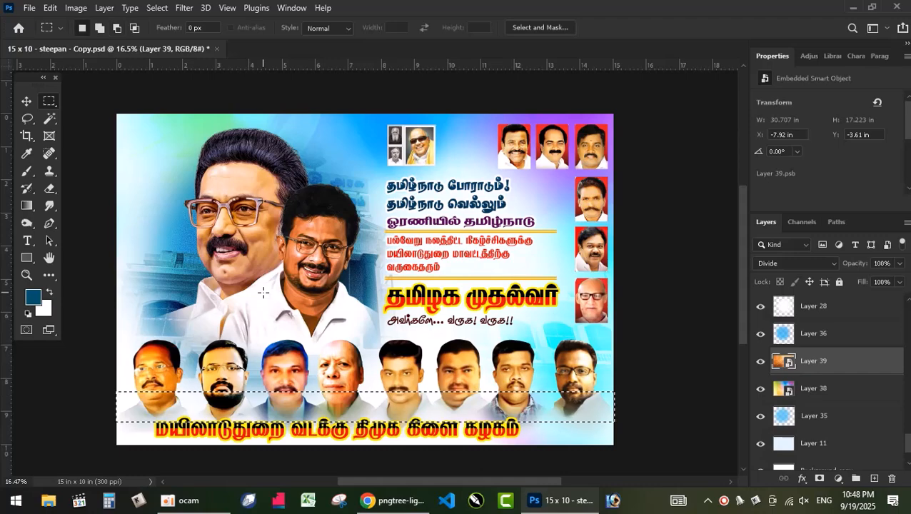
pyautogui.hotkey('ctrl', 'shift', 'n')
pyautogui.press('Return')
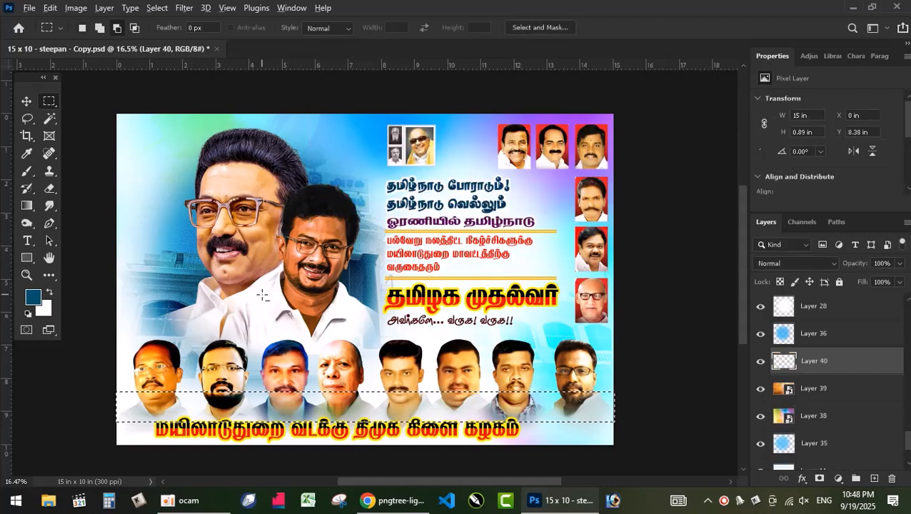
pyautogui.hotkey('alt', 'BackSpace')
pyautogui.hotkey('ctrl', 'd')
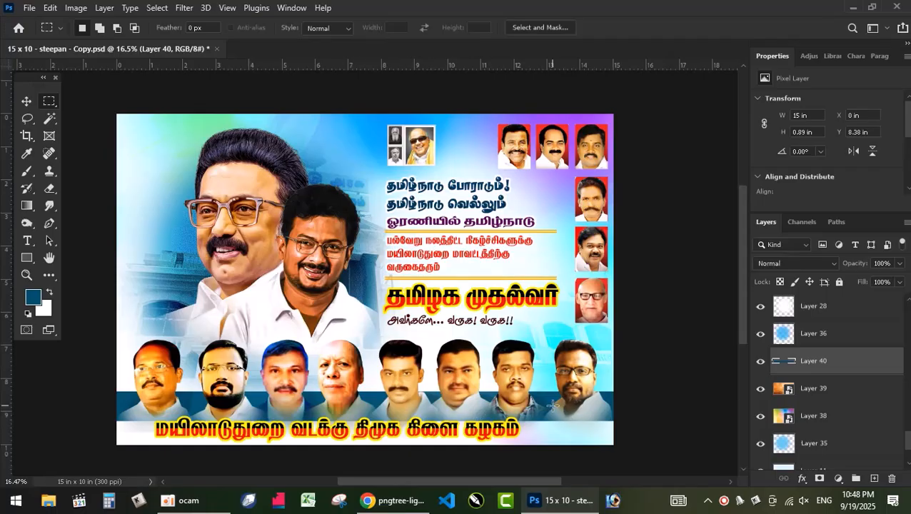
# - Duplicate the dark blue band beneath the original, stretch its height to about 137% and set its opacity to 80%
pyautogui.press('v')
pyautogui.hotkey('ctrl', 'j')
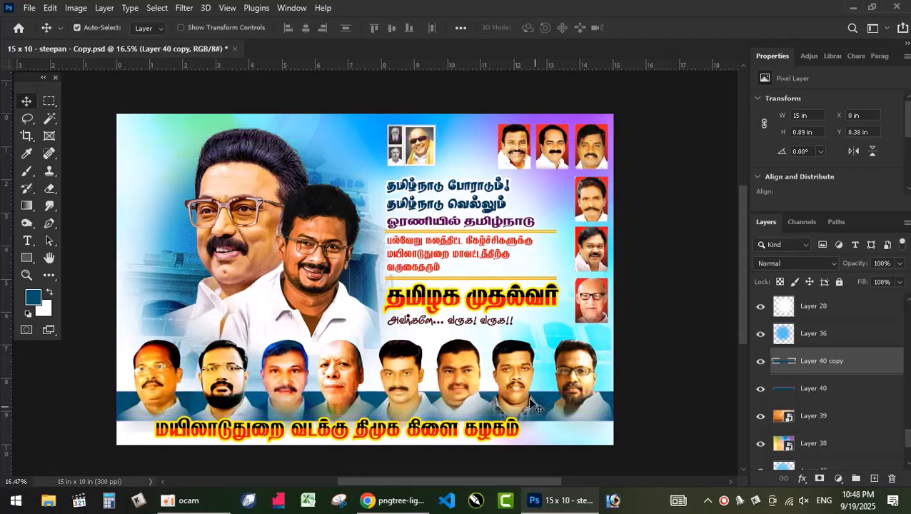
pyautogui.hotkey('ctrl', '[')
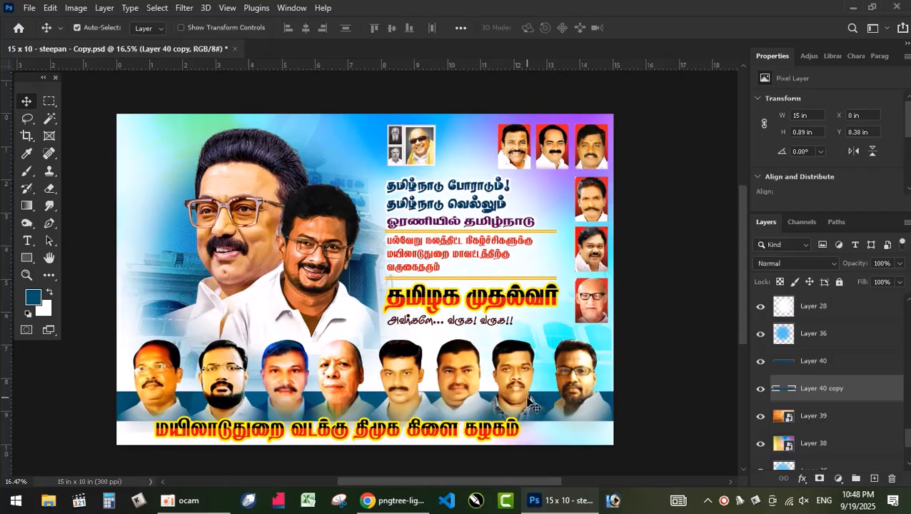
pyautogui.hotkey('ctrl', 't')
pyautogui.moveTo(365, 387); pyautogui.dragTo(365, 377)
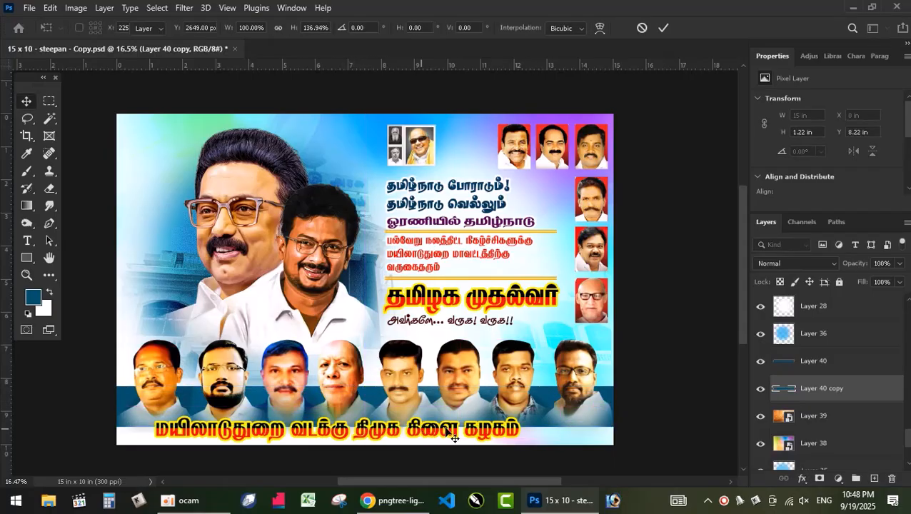
pyautogui.press('Return')
pyautogui.press('5')
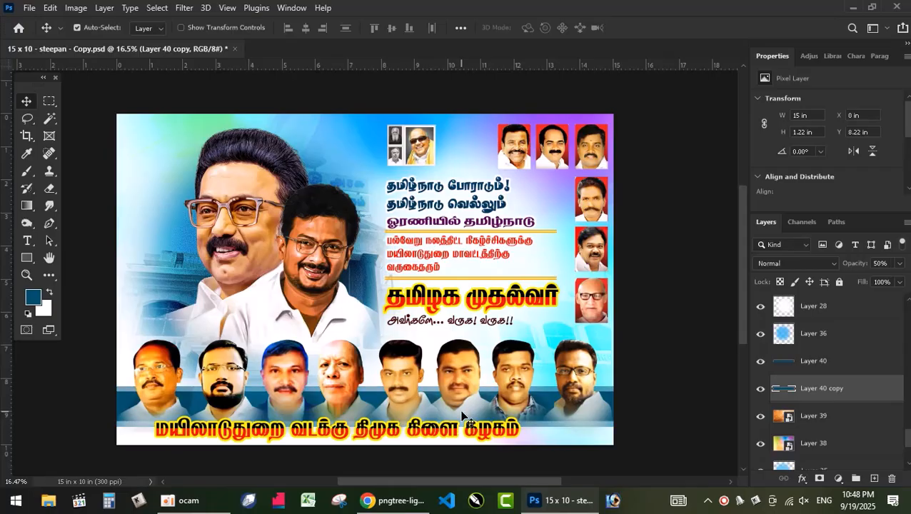
pyautogui.press('8')
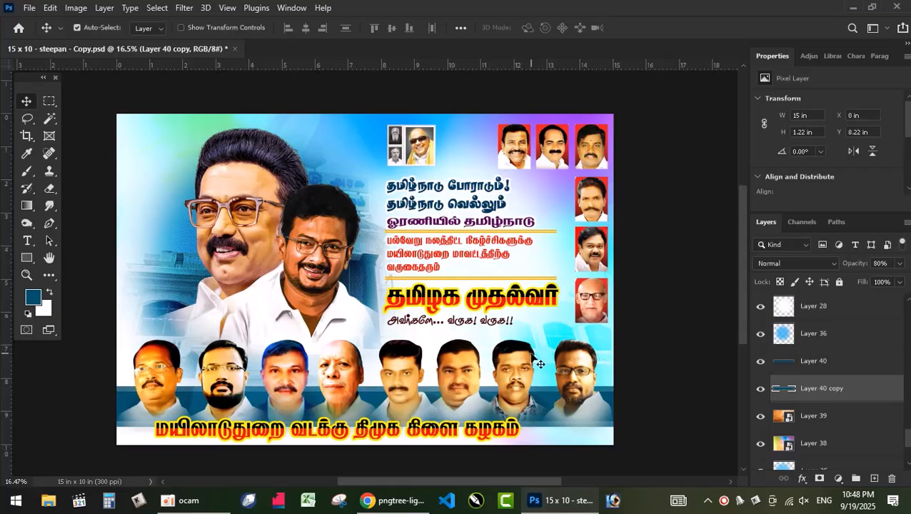
# - Duplicate the taller band beneath itself, stretch the copy's height to about 153% and set its opacity to 50%
pyautogui.press('ctrl')
pyautogui.hotkey('ctrl', 'j')
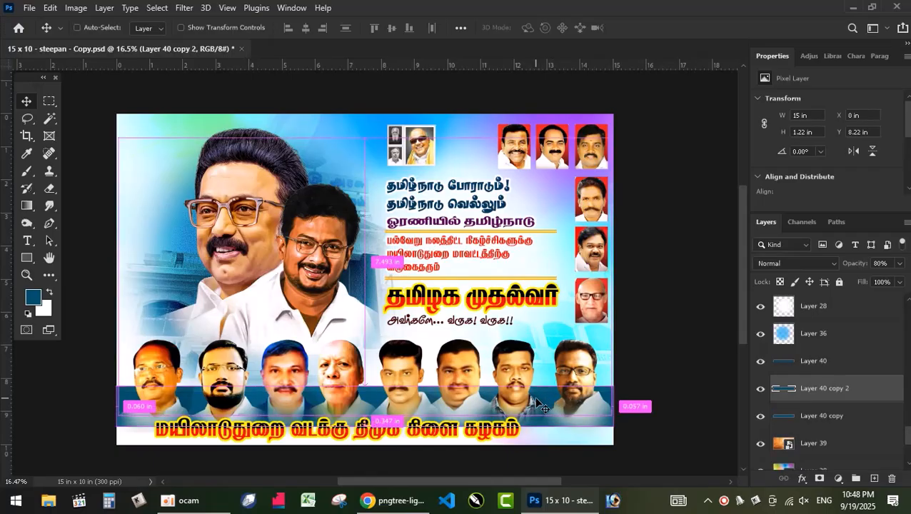
pyautogui.hotkey('ctrl', '[')
pyautogui.hotkey('ctrl', 't')
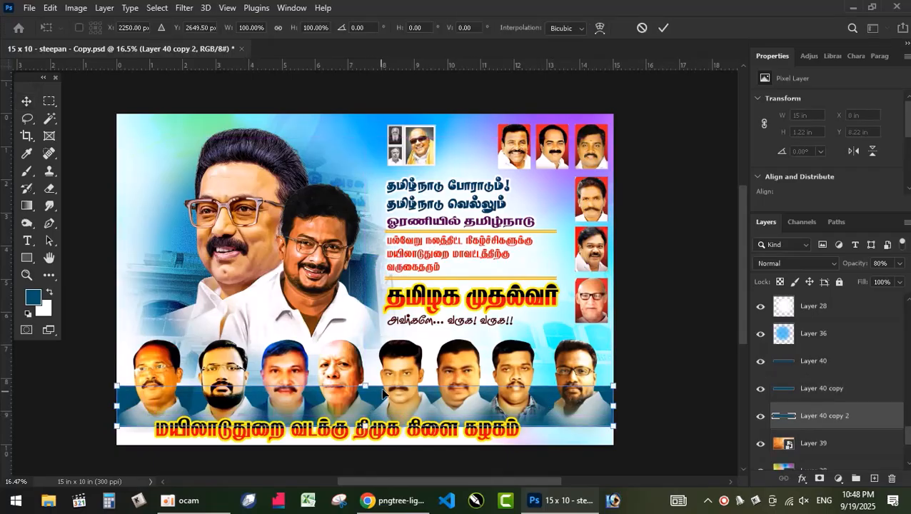
pyautogui.moveTo(382, 382); pyautogui.dragTo(383, 370)
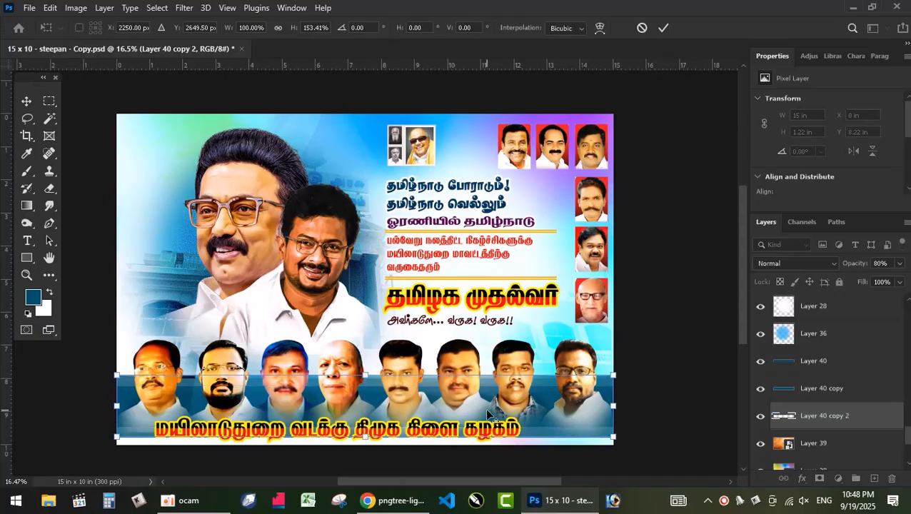
pyautogui.press('Return')
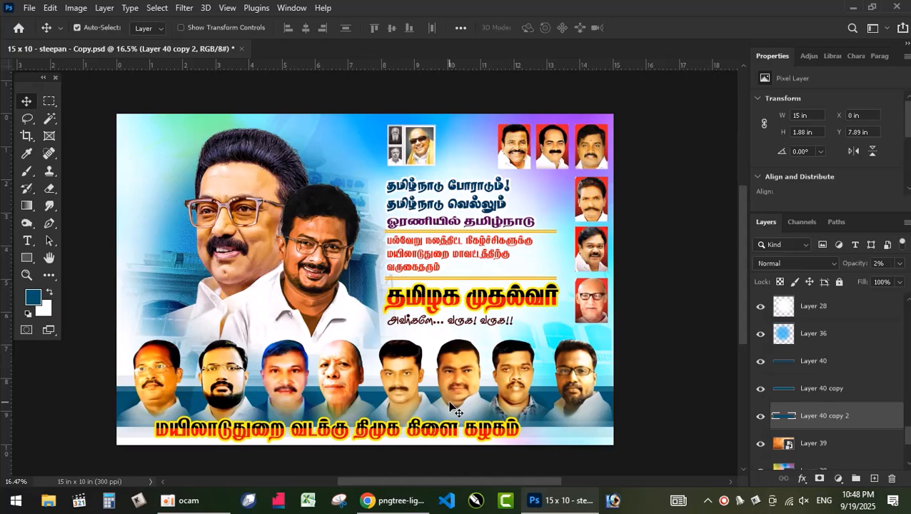
pyautogui.press('5')
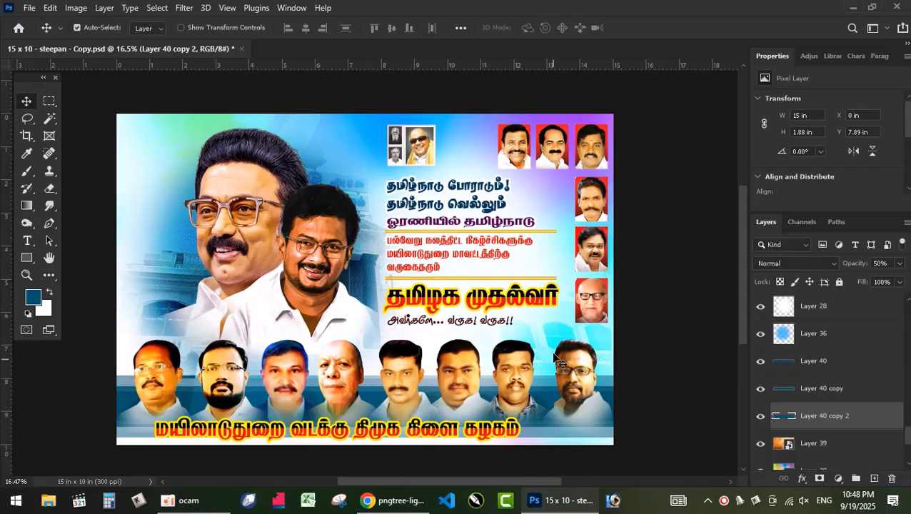
# - Examine the banner's background layers, including the visibility of the building overlay, down to the bottom of the layer stack
pyautogui.scroll(1, 463, 152)
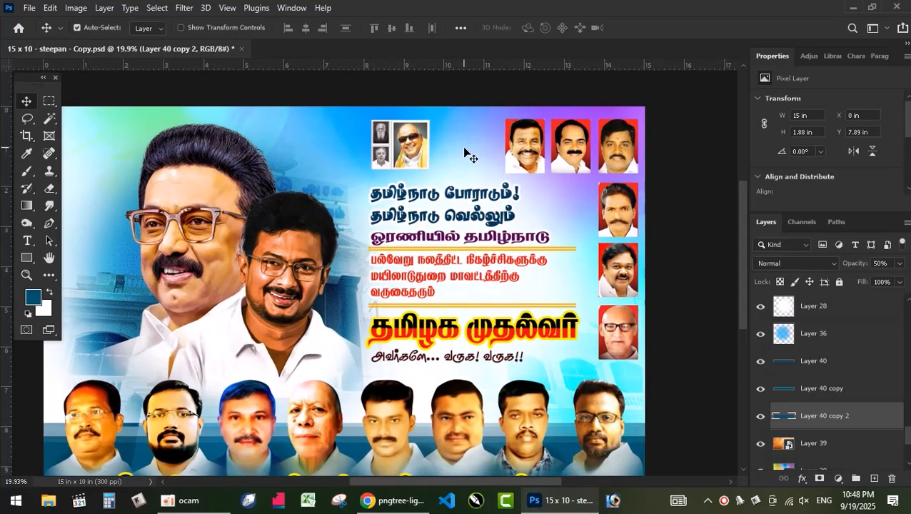
pyautogui.click(464, 153)
pyautogui.scroll(3, 828, 375)
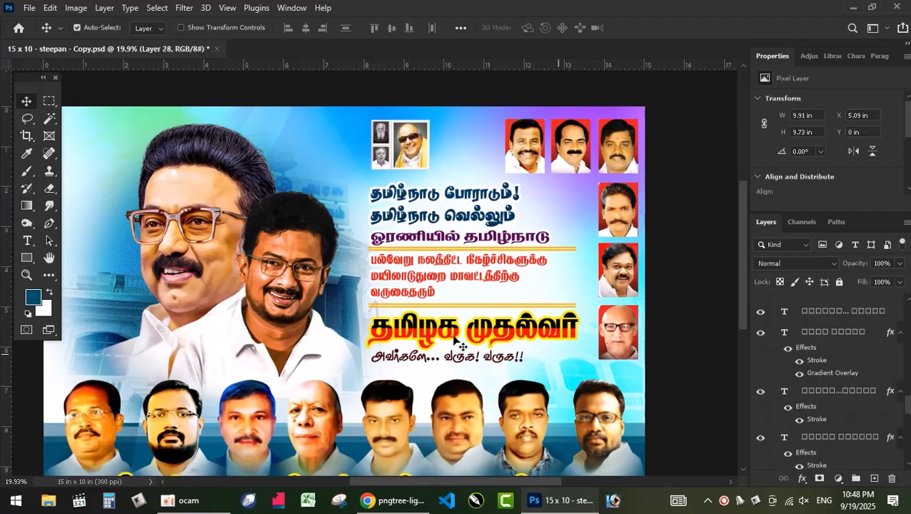
pyautogui.click(352, 311)
pyautogui.scroll(-3, 878, 427)
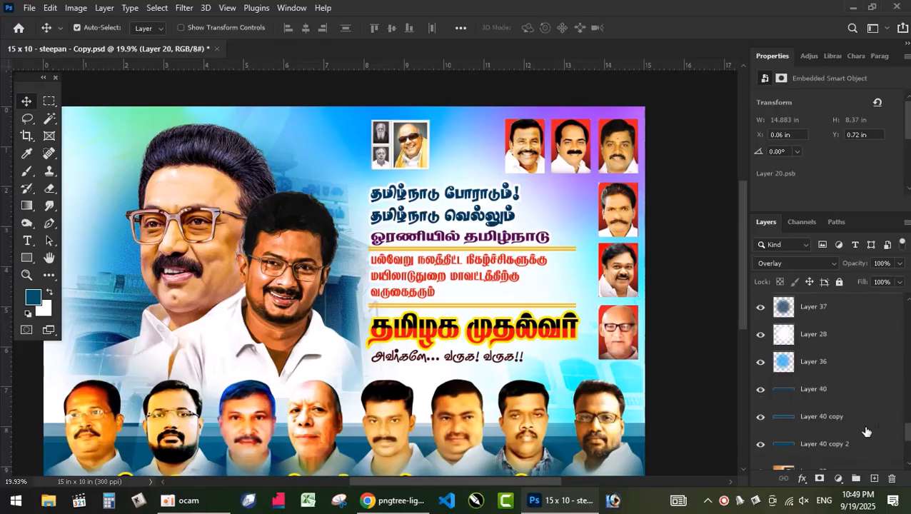
pyautogui.scroll(1, 738, 348)
pyautogui.scroll(1, 796, 364)
pyautogui.scroll(1, 796, 365)
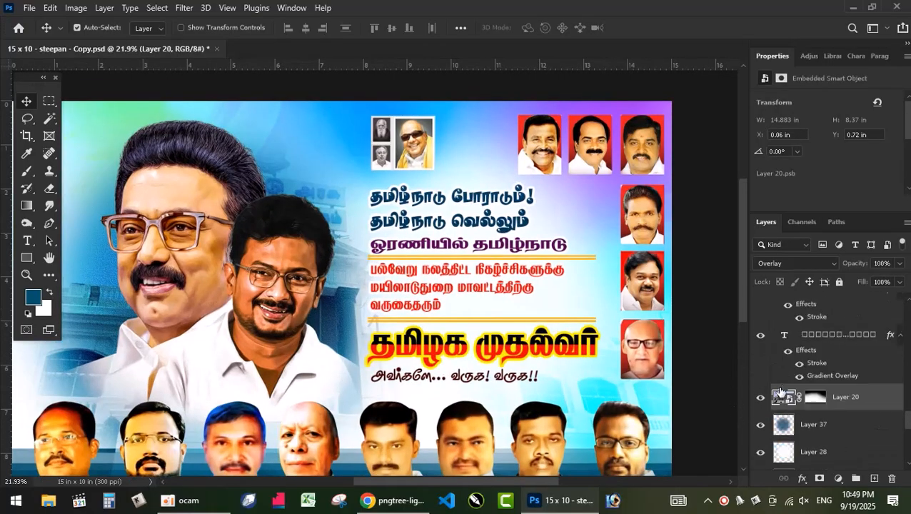
pyautogui.click(759, 401)
pyautogui.scroll(-2, 620, 369)
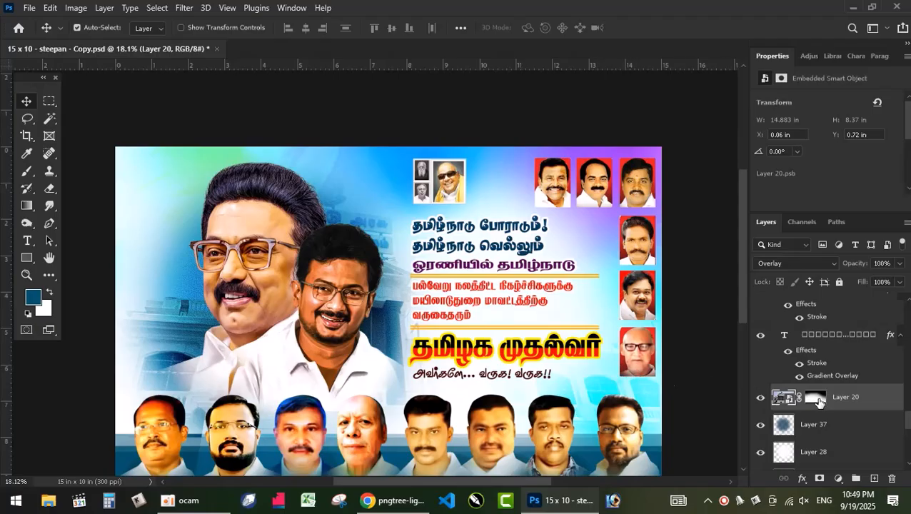
pyautogui.scroll(-4, 818, 401)
pyautogui.scroll(-4, 826, 427)
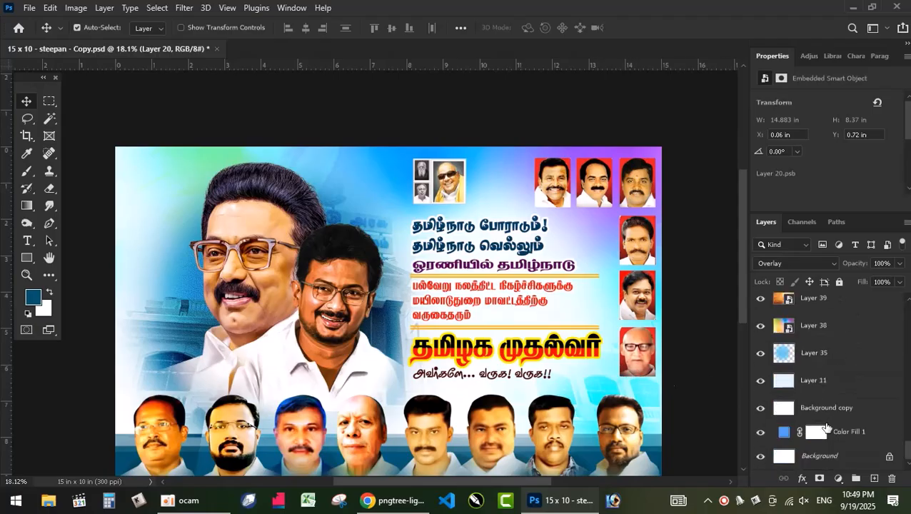
# - Apply the Texturizer filter to the multicolour background image on Layer 38, using the Sandstone texture, relief 22 and Bottom Right light
pyautogui.click(812, 330)
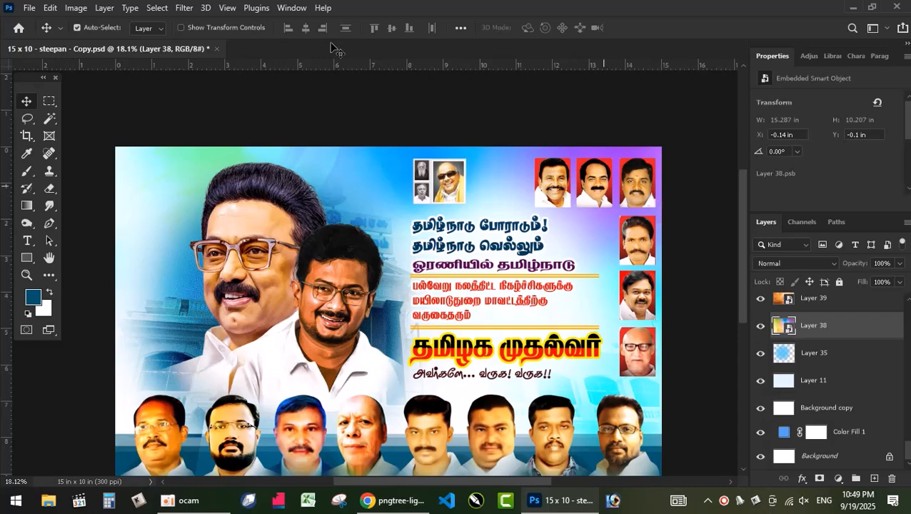
pyautogui.click(183, 8)
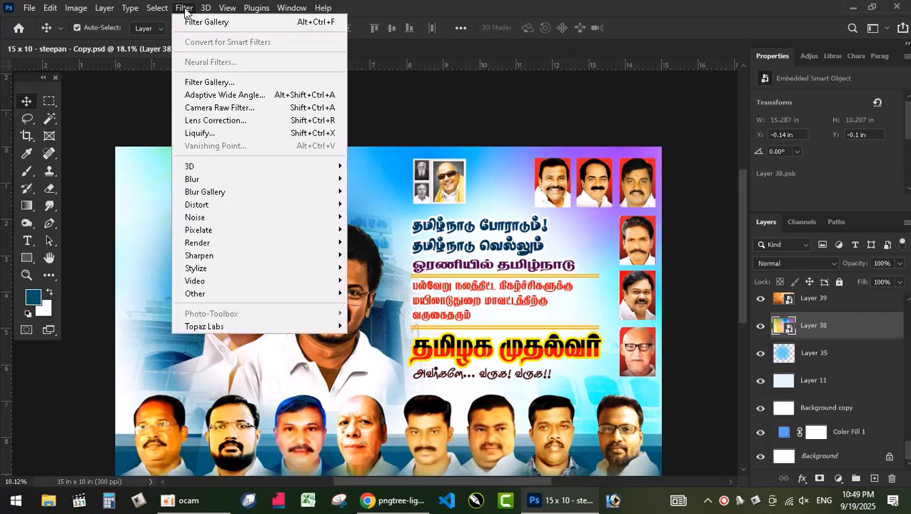
pyautogui.click(232, 82)
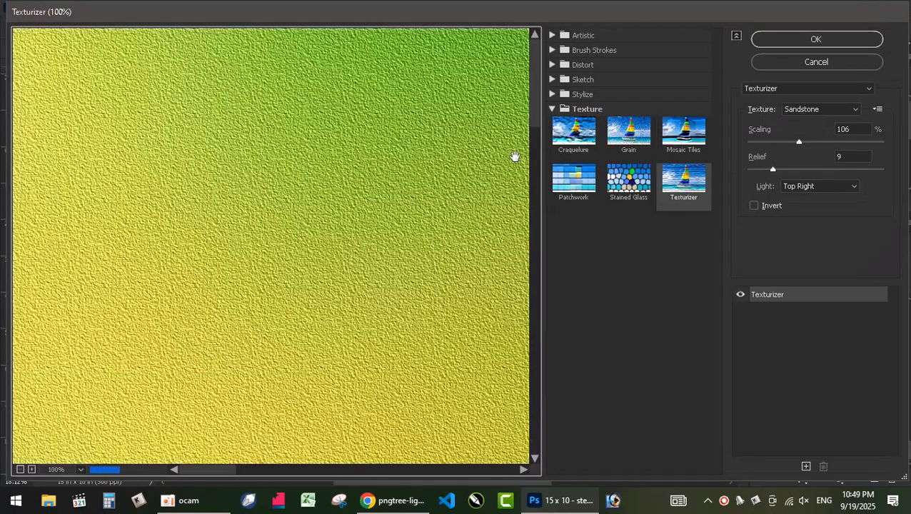
pyautogui.moveTo(772, 169); pyautogui.dragTo(806, 171)
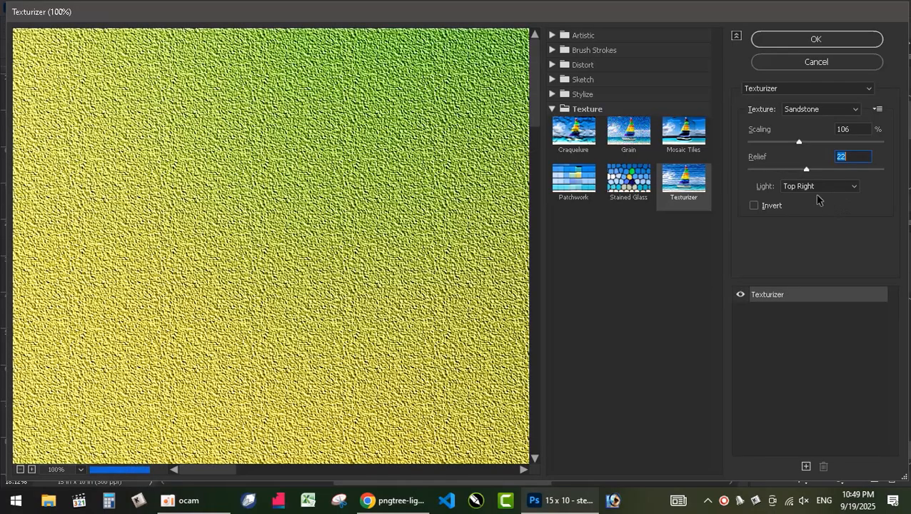
pyautogui.click(822, 187)
pyautogui.click(816, 229)
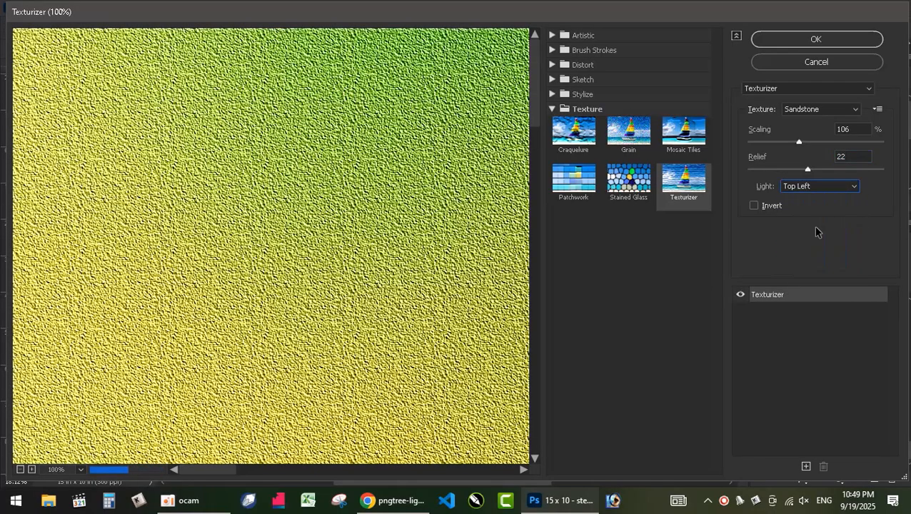
pyautogui.click(822, 189)
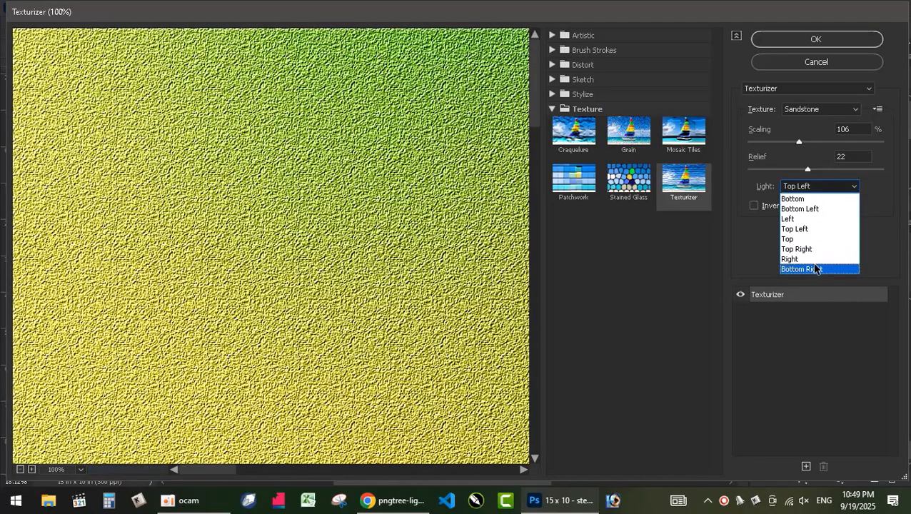
pyautogui.click(816, 267)
pyautogui.click(841, 39)
# - Examine the textured background, the two main portraits and the blue bands behind the bottom portraits, both close up and across the whole banner
pyautogui.scroll(5, 629, 203)
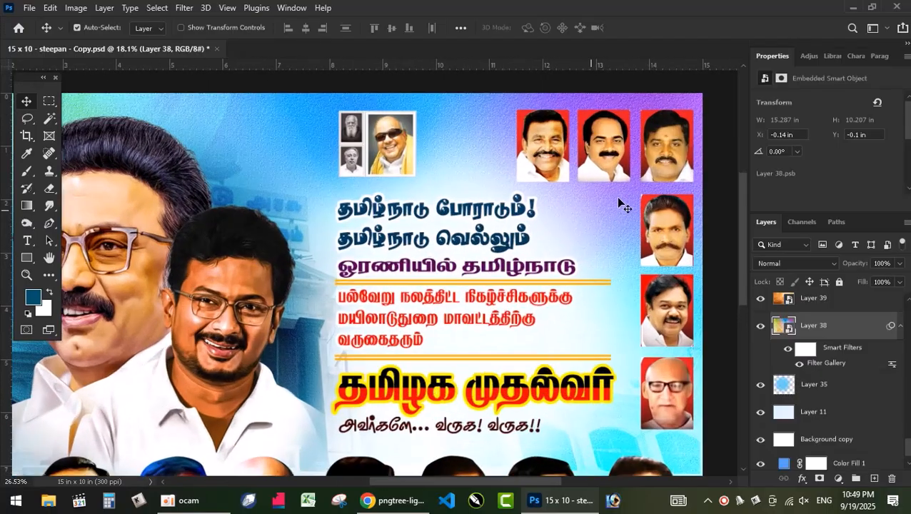
pyautogui.scroll(5, 641, 204)
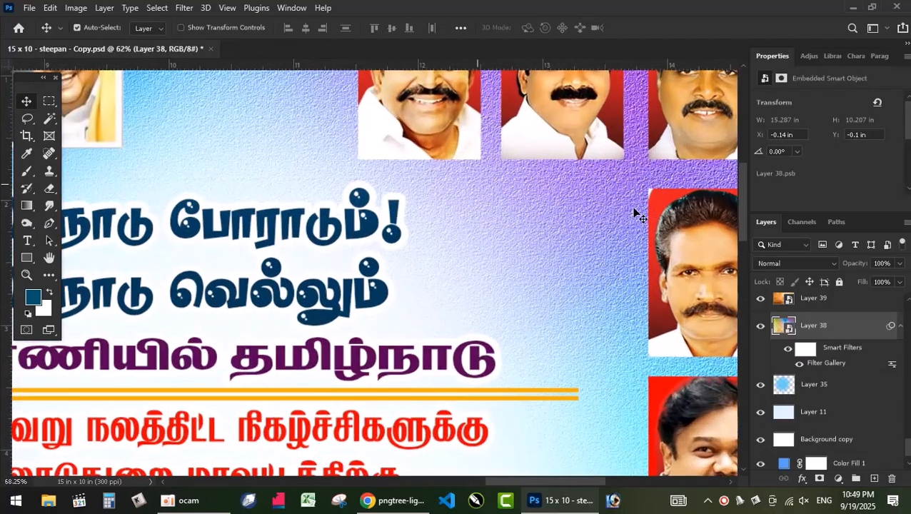
pyautogui.scroll(-5, 599, 217)
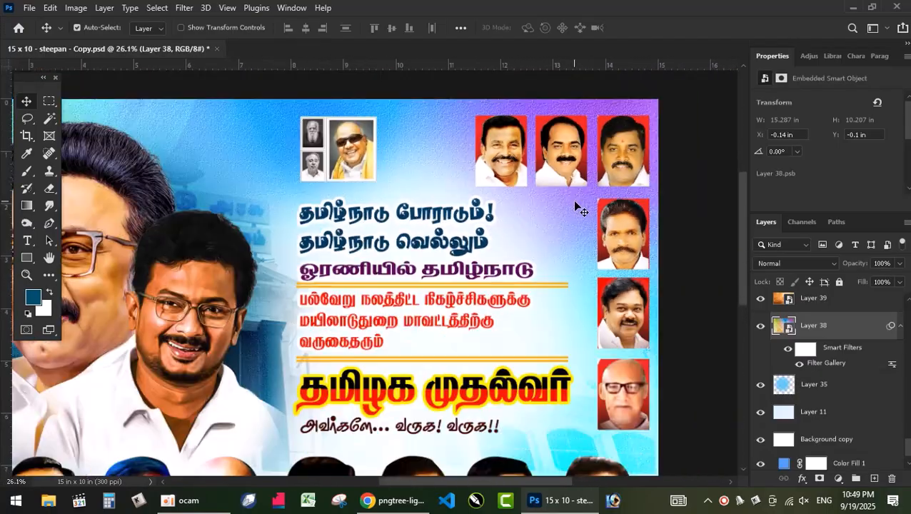
pyautogui.scroll(-2, 577, 205)
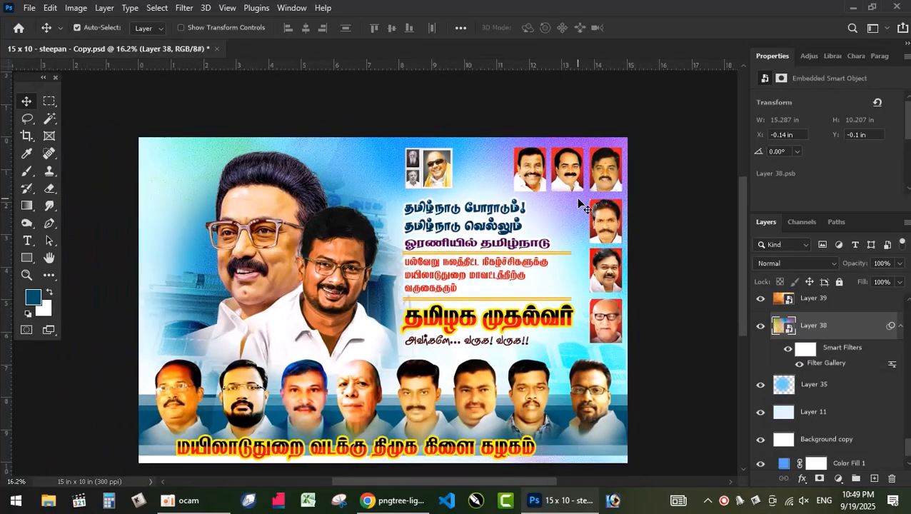
pyautogui.moveTo(737, 216); pyautogui.dragTo(742, 229)
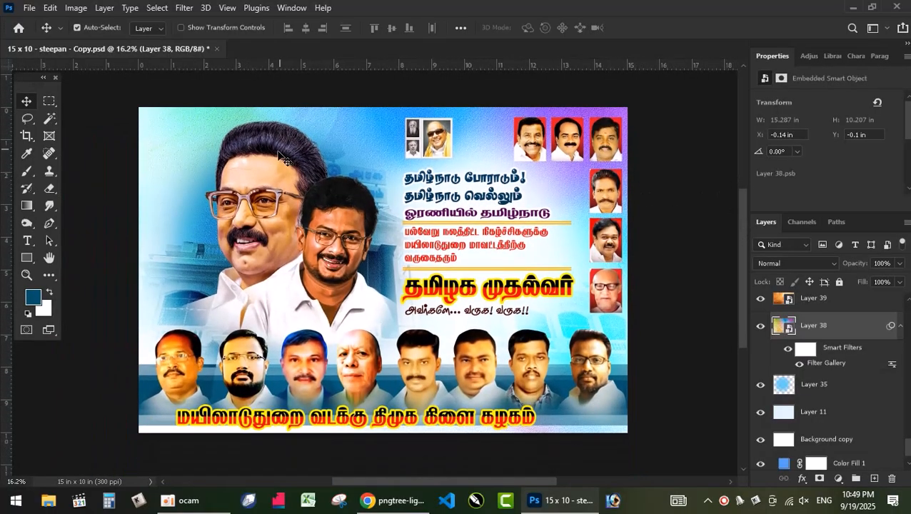
pyautogui.moveTo(289, 239); pyautogui.dragTo(268, 221)
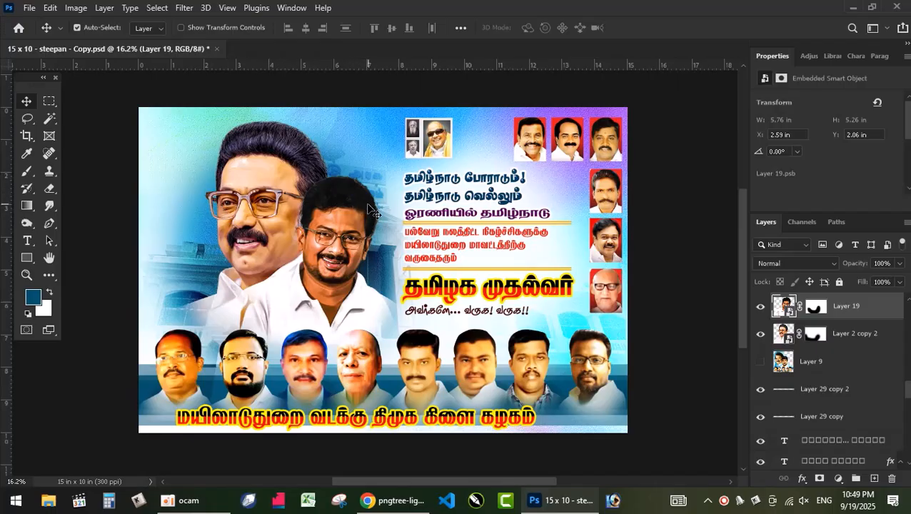
pyautogui.scroll(2, 209, 389)
pyautogui.scroll(2, 274, 367)
pyautogui.scroll(-2, 284, 364)
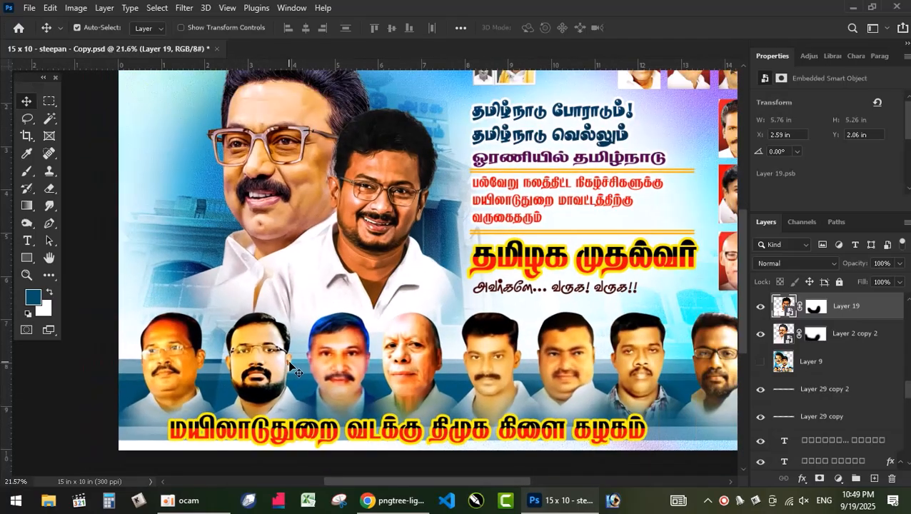
pyautogui.scroll(-2, 288, 365)
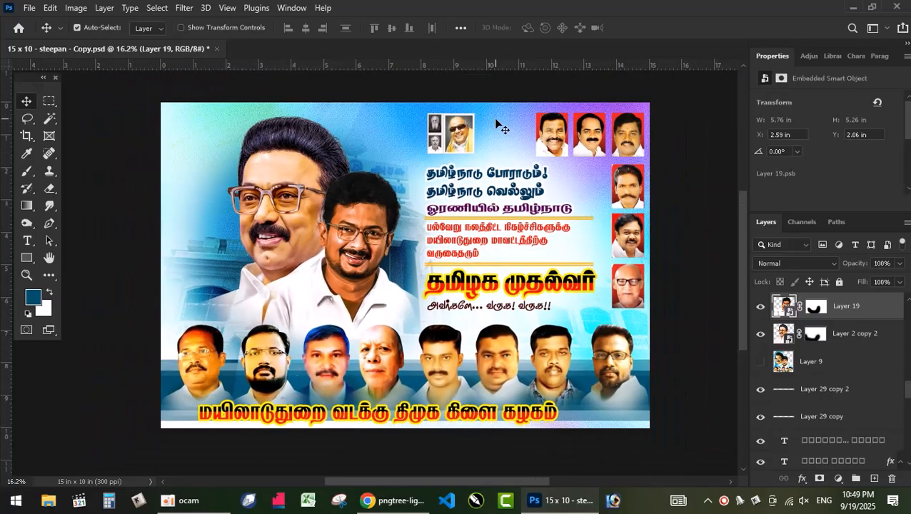